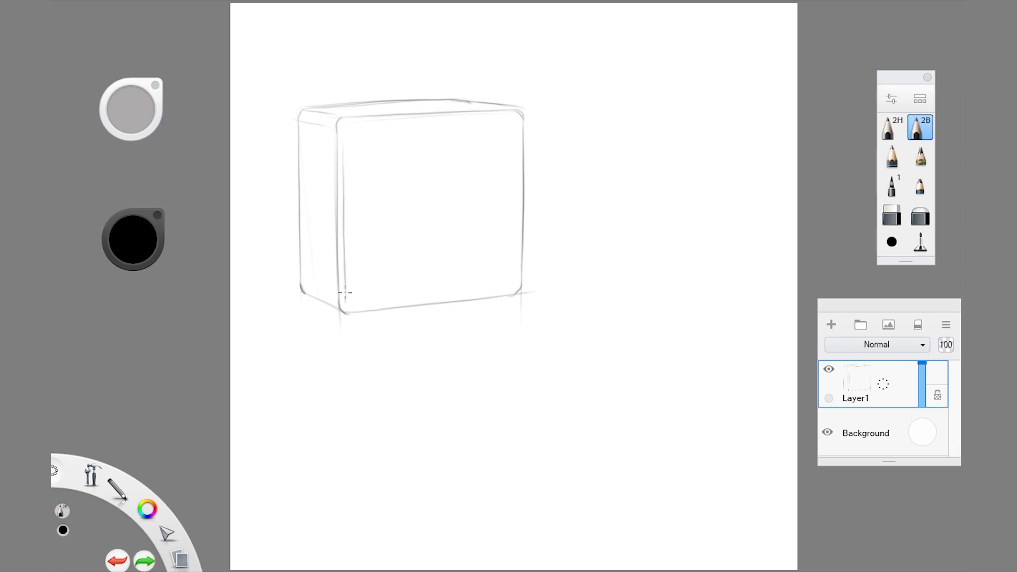
Draw an inset frame with rounded corners just inside the front face of the large box.
key("e")
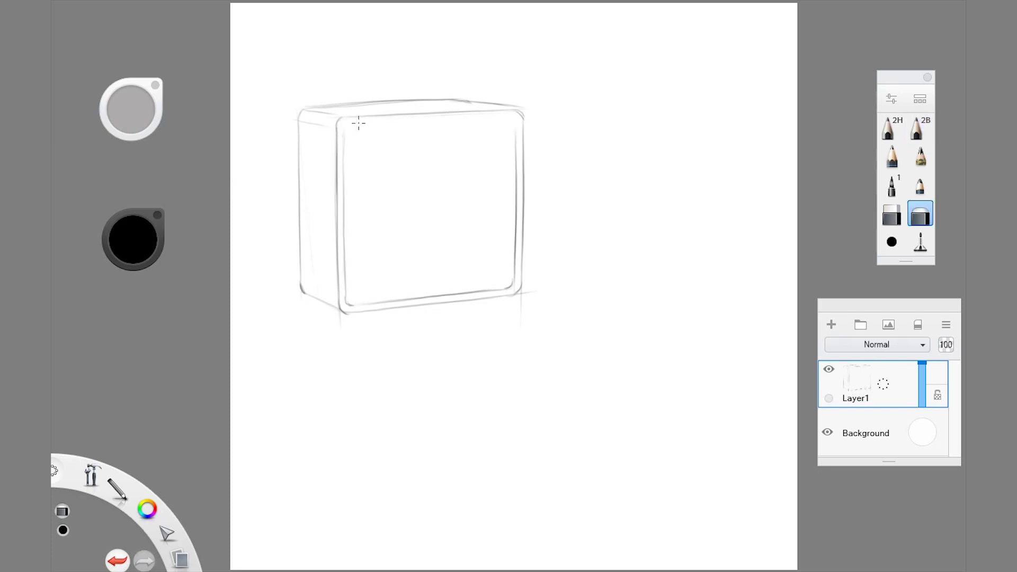
key("e")
left_click_drag(344, 126, 506, 120)
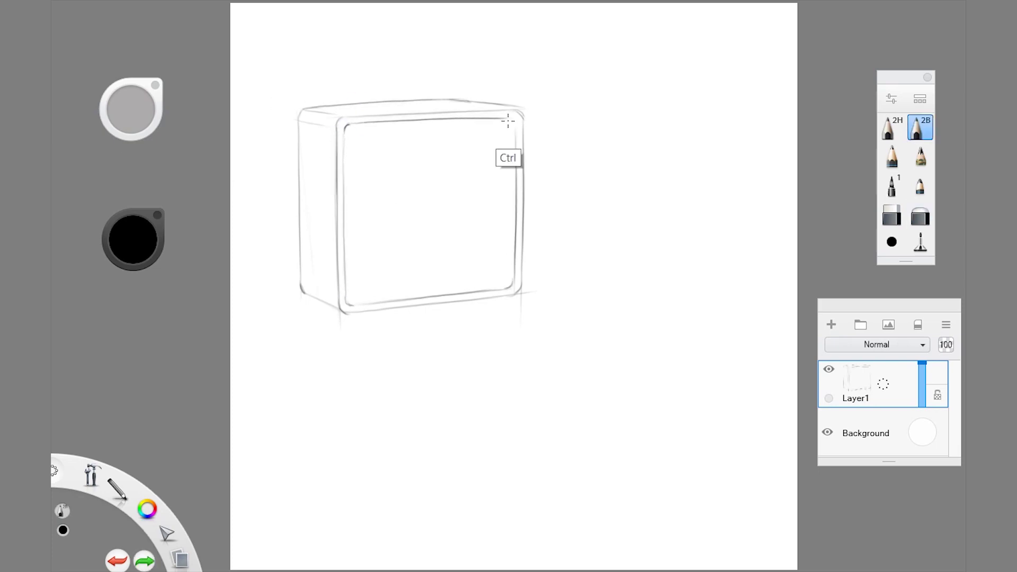
left_click_drag(344, 127, 331, 303)
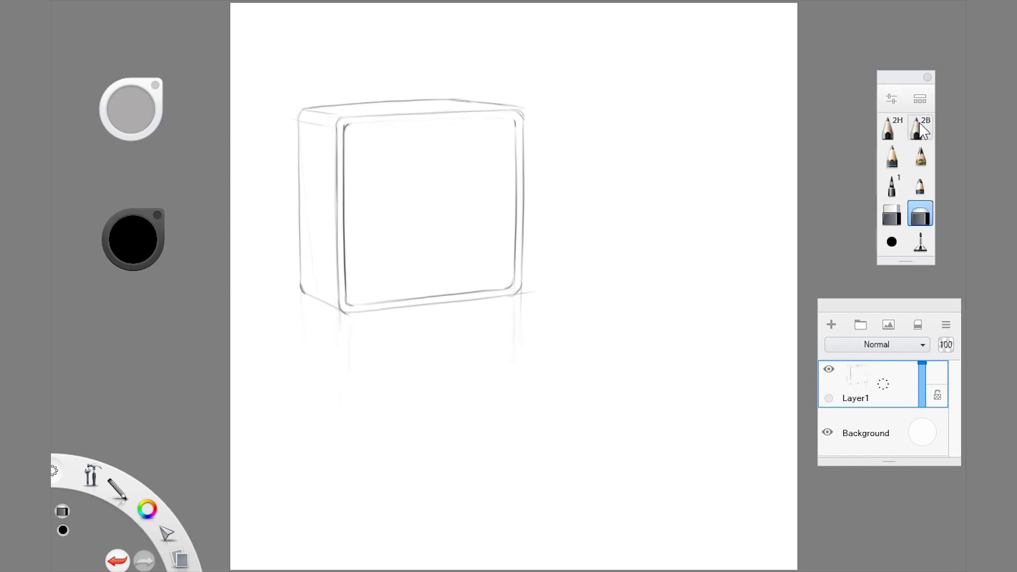
Check the box in mirrored view and redraw its back top edge as one clean, slightly curved line.
key("ctrl+m")
key("ctrl+m")
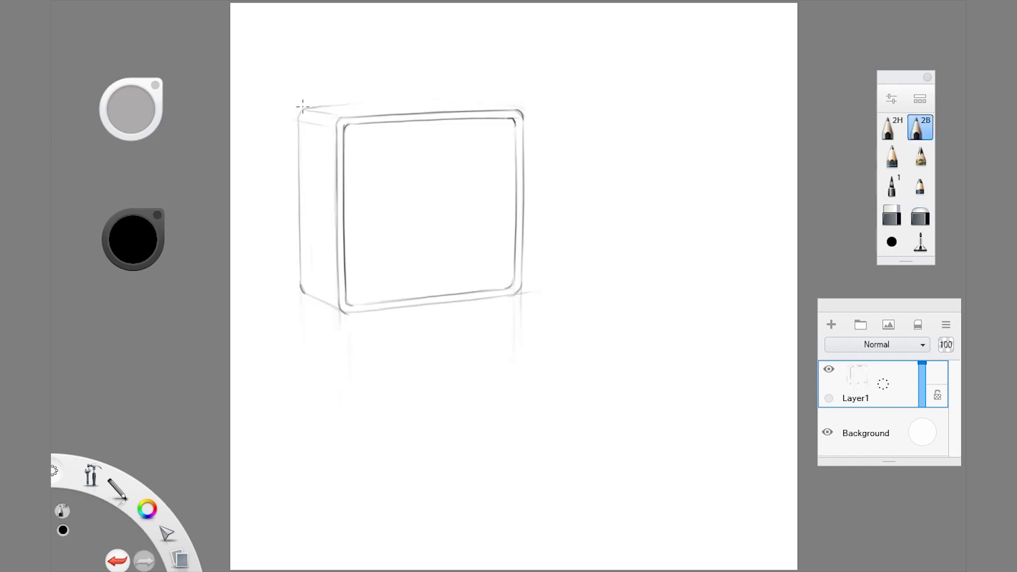
left_click_drag(461, 101, 519, 106)
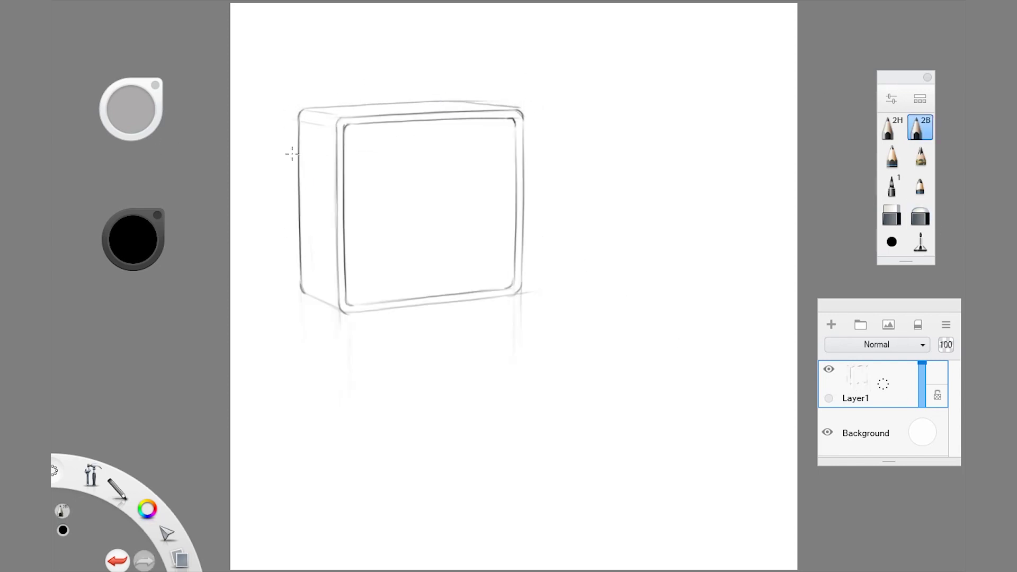
Add a new layer above the box sketch and try an upright ellipse in the empty area beside the box.
key("ctrl+shift+n")
left_click_drag(583, 70, 685, 46)
key("ctrl+z")
mouse_move(609, 135)
left_mouse_down()
mouse_move(672, 159)
mouse_move(697, 137)
left_mouse_up()
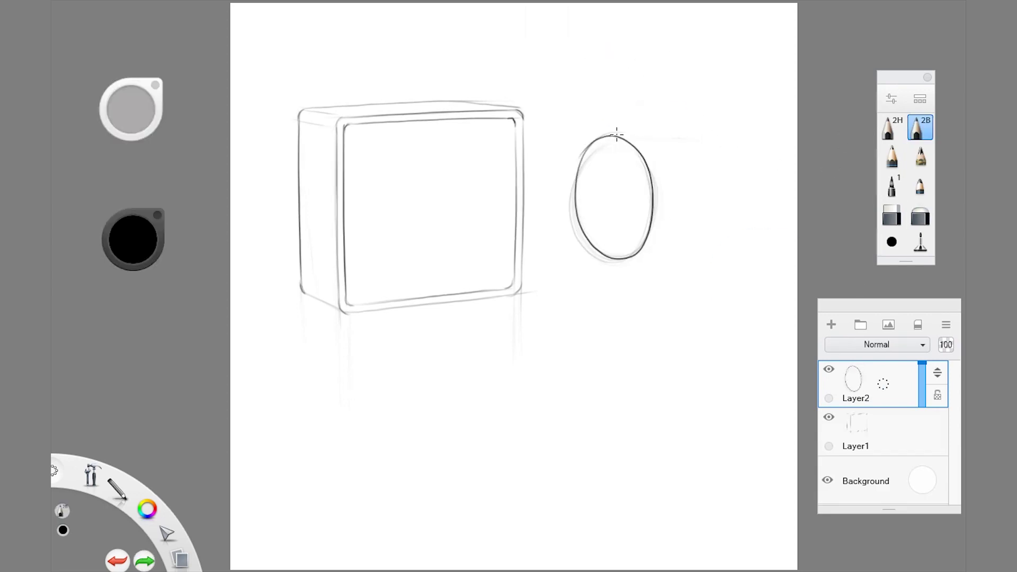
key("ctrl+z")
key("e")
key("ctrl+z")
key("ctrl+m")
key("ctrl+m")
key("ctrl+z")
key("e")
left_click_drag(628, 232, 622, 242)
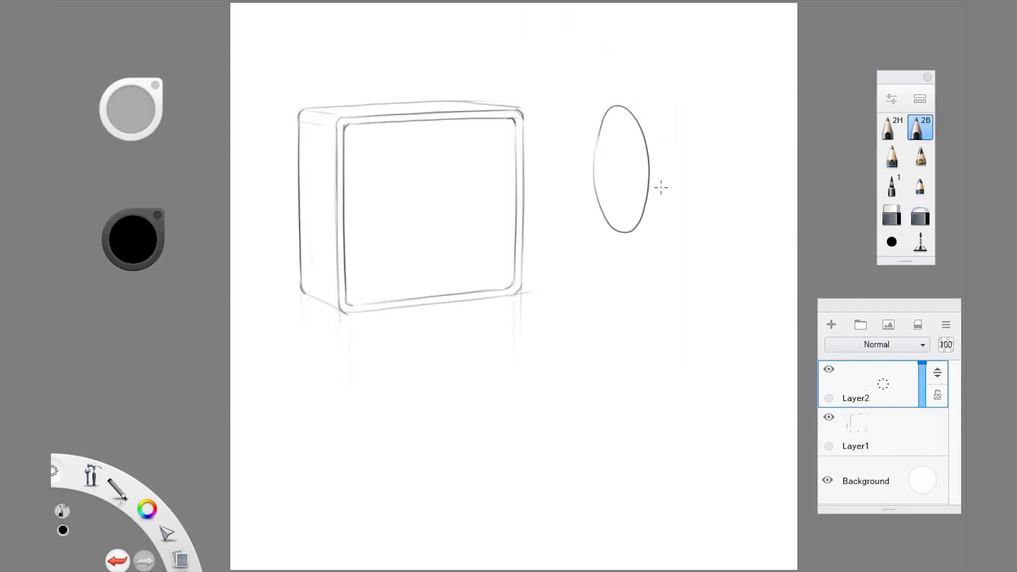
key("ctrl+z")
Sketch a second object's cylindrical head with a straight top and curved back, plus vertical guides for its stand.
left_click_drag(650, 151, 650, 286)
left_click_drag(744, 154, 743, 278)
mouse_move(745, 93)
left_mouse_down()
mouse_move(656, 137)
mouse_move(649, 195)
left_mouse_up()
key("e")
key("e")
mouse_move(635, 98)
left_mouse_down()
mouse_move(712, 99)
mouse_move(722, 169)
left_mouse_up()
key("e")
Draw the side lines and elliptical base of the stand beneath the cylindrical head.
left_click_drag(650, 196, 649, 318)
key("e")
left_click_drag(747, 106, 744, 286)
left_click_drag(660, 254, 747, 270)
key("e")
Clean up and redraw the elliptical front rim of the cylindrical head.
left_click_drag(613, 126, 609, 180)
key("e")
mouse_move(633, 98)
left_mouse_down()
mouse_move(657, 191)
mouse_move(609, 132)
left_mouse_up()
key("e")
Redraw the stand's elliptical base and darken its slanted sides so it widens like a cone toward the bottom.
left_click_drag(662, 249, 744, 270)
key("e")
mouse_move(743, 106)
left_mouse_down()
mouse_move(744, 267)
mouse_move(763, 289)
left_mouse_up()
mouse_move(760, 270)
left_mouse_down()
mouse_move(648, 272)
mouse_move(668, 194)
left_mouse_up()
key("ctrl+z")
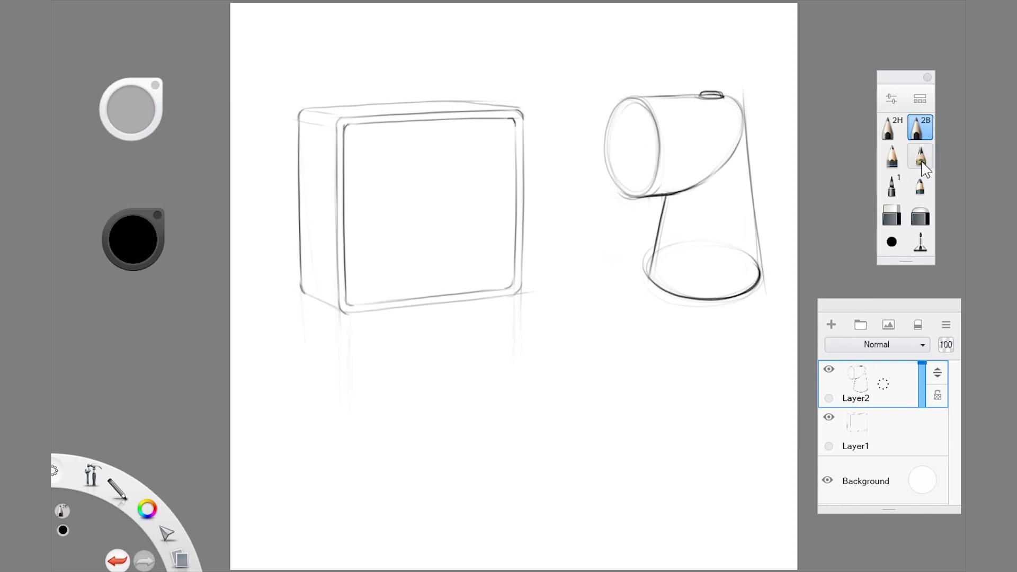
Move the cylinder-headed object up toward the canvas's upper right corner and add a new layer for the third object.
left_click_drag(688, 201, 659, 143)
left_click(831, 324)
Sketch a third object's slanted front face in perspective, with vertical edges extended downward as legs.
left_click_drag(565, 272, 565, 450)
left_click_drag(673, 300, 680, 478)
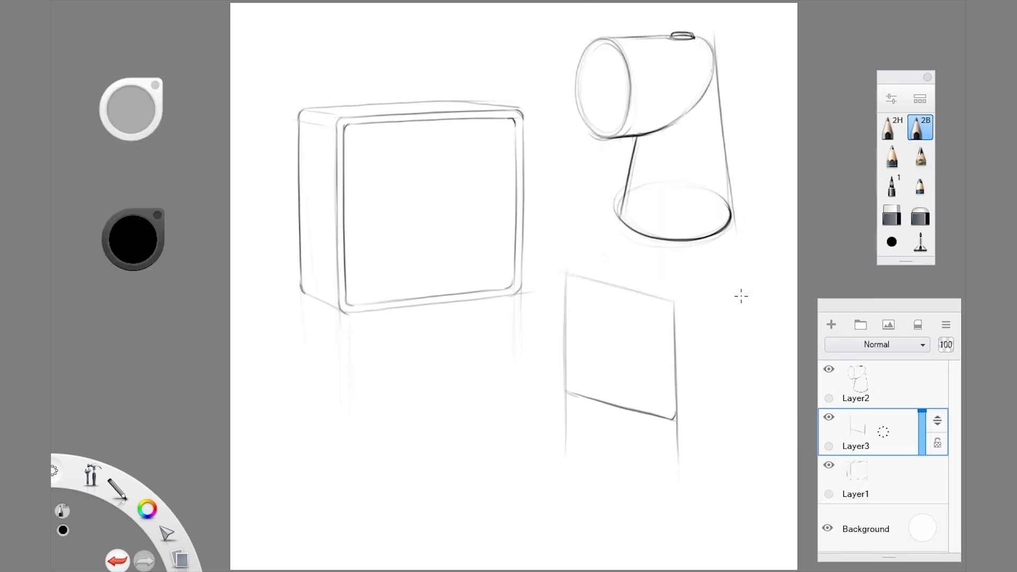
left_click_drag(565, 281, 565, 450)
left_click_drag(674, 302, 678, 483)
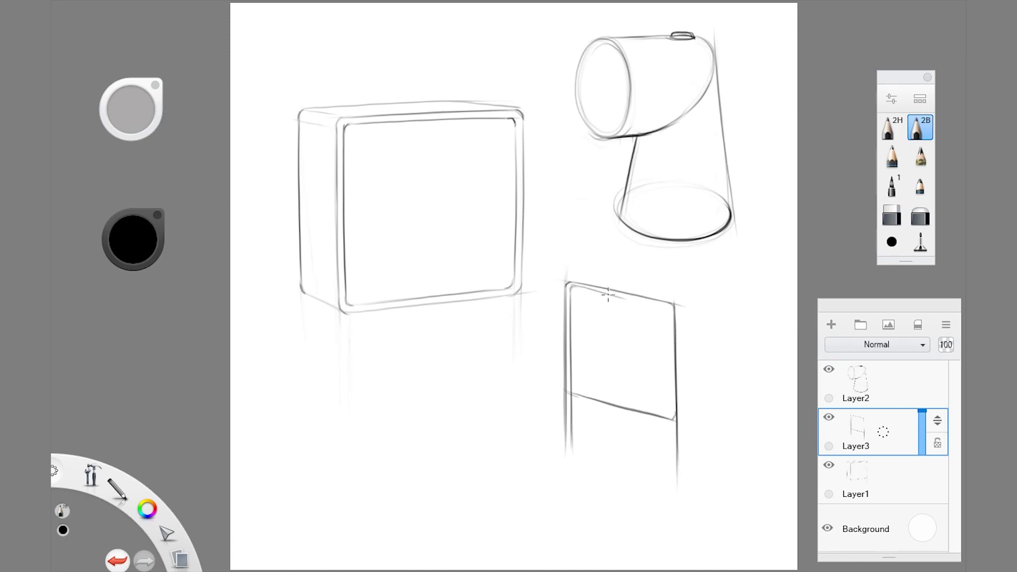
Draw the inner line of the far leg and an inset panel with rounded corners on the cabinet's front face.
left_click_drag(666, 310, 677, 466)
key("e")
key("e")
mouse_move(581, 395)
left_mouse_down()
mouse_move(576, 294)
mouse_move(672, 297)
left_mouse_up()
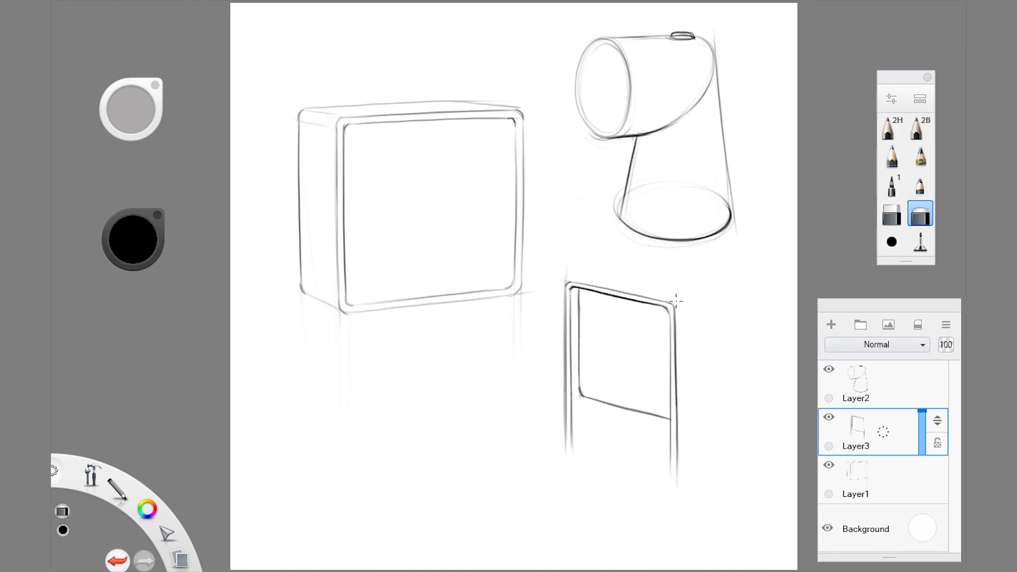
Sketch the receding bottom and top edges of the cabinet's side and the back edge of its top.
left_click_drag(677, 458, 758, 449)
left_click_drag(675, 305, 760, 299)
left_click_drag(571, 280, 666, 277)
key("e")
Erase the overrunning lines at the cabinet's base and corners and rework the outline of its top.
left_click_drag(572, 454, 608, 445)
key("e")
key("ctrl+z")
key("e")
left_click_drag(593, 277, 711, 300)
key("e")
key("ctrl+z")
key("e")
left_click_drag(757, 450, 710, 463)
key("e")
Draw the rear vertical edge of the cabinet's side and try another stroke along its top.
left_click_drag(734, 297, 736, 446)
mouse_move(572, 279)
left_mouse_down()
mouse_move(633, 271)
mouse_move(736, 294)
left_mouse_up()
key("ctrl+z")
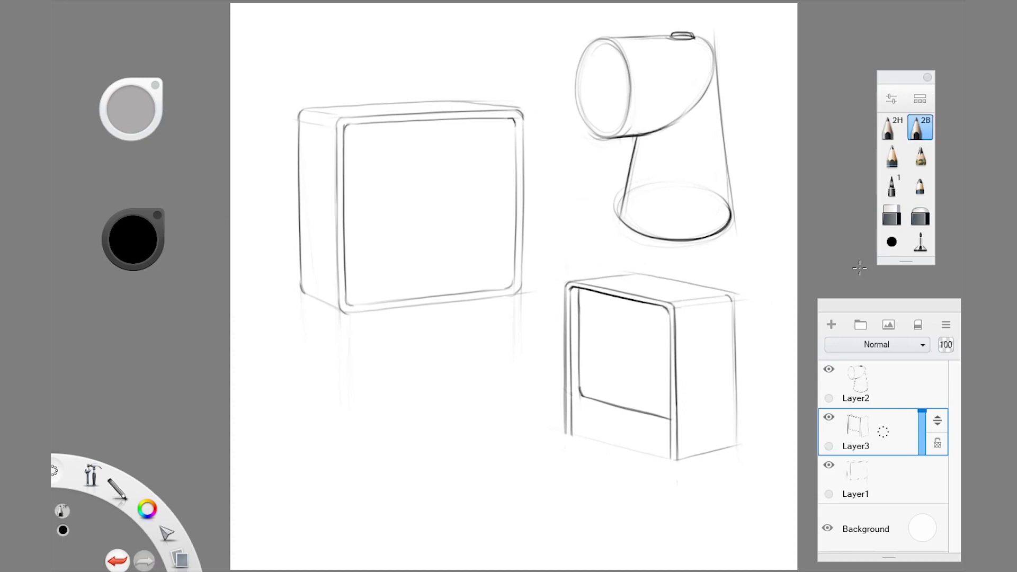
Flip the canvas horizontally and clean up the cabinet's front corner and side edges.
key("x")
key("e")
left_click_drag(347, 307, 347, 449)
key("e")
left_click_drag(354, 304, 352, 478)
left_click_drag(291, 300, 286, 448)
key("ctrl+z")
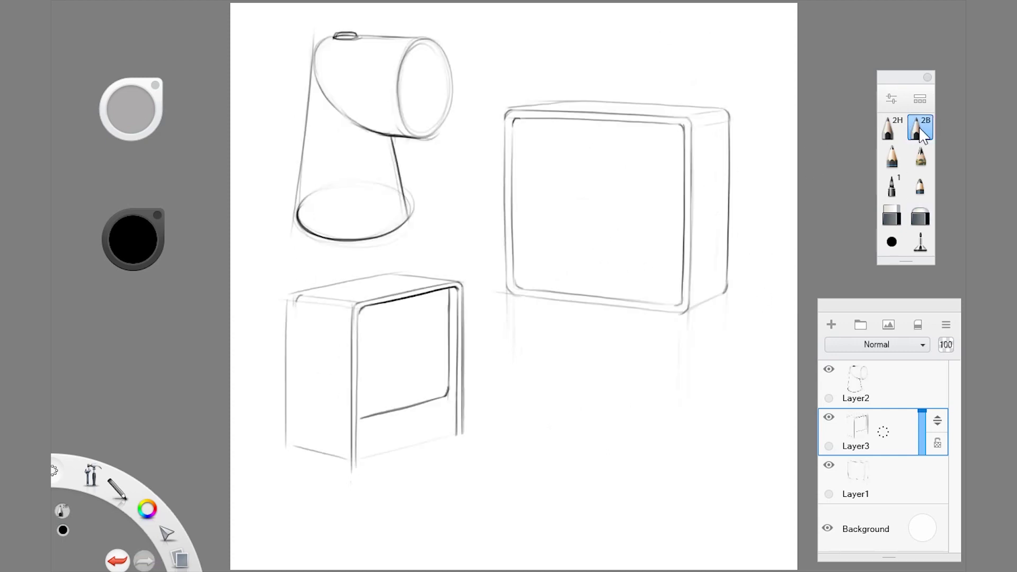
key("ctrl+z")
Darken the inset panel's bottom edge, round the cabinet's rear top corner and cut a leg opening into its side.
left_click_drag(357, 418, 439, 398)
key("e")
key("e")
key("e")
mouse_move(287, 303)
left_mouse_down()
mouse_move(326, 289)
mouse_move(297, 443)
left_mouse_up()
key("e")
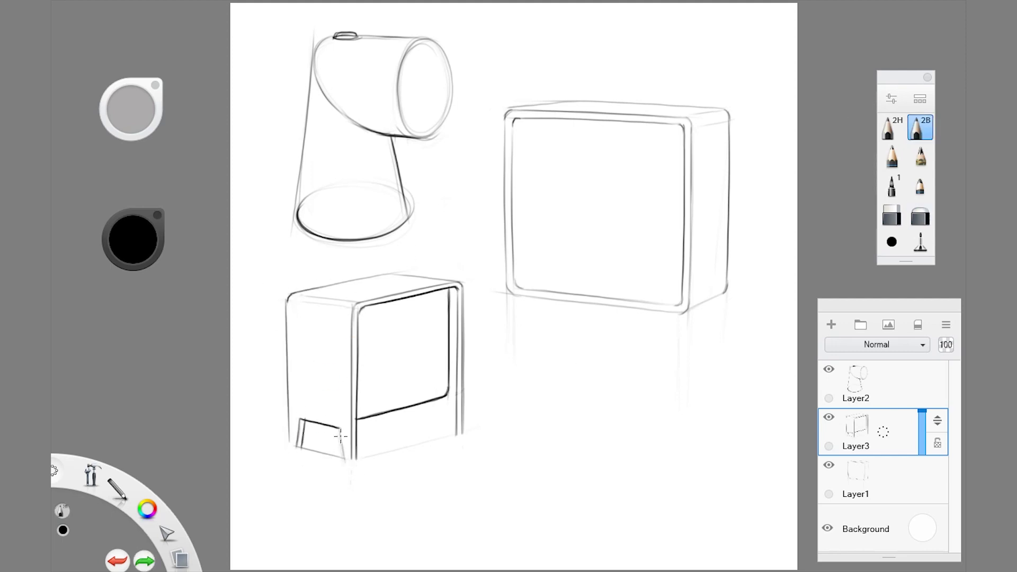
Draw the cabinet's ground line and remaining legs, and flip the canvas back to its original orientation.
left_click_drag(351, 455, 490, 419)
key("e")
key("e")
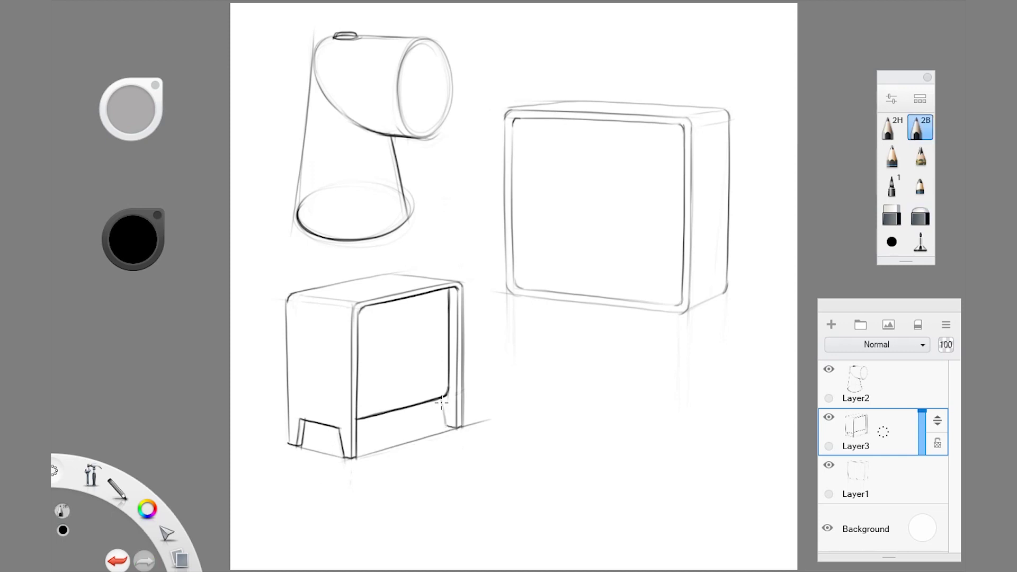
left_click_drag(403, 416, 398, 410)
left_click_drag(423, 277, 324, 287)
key("ctrl+z")
key("ctrl+shift+m")
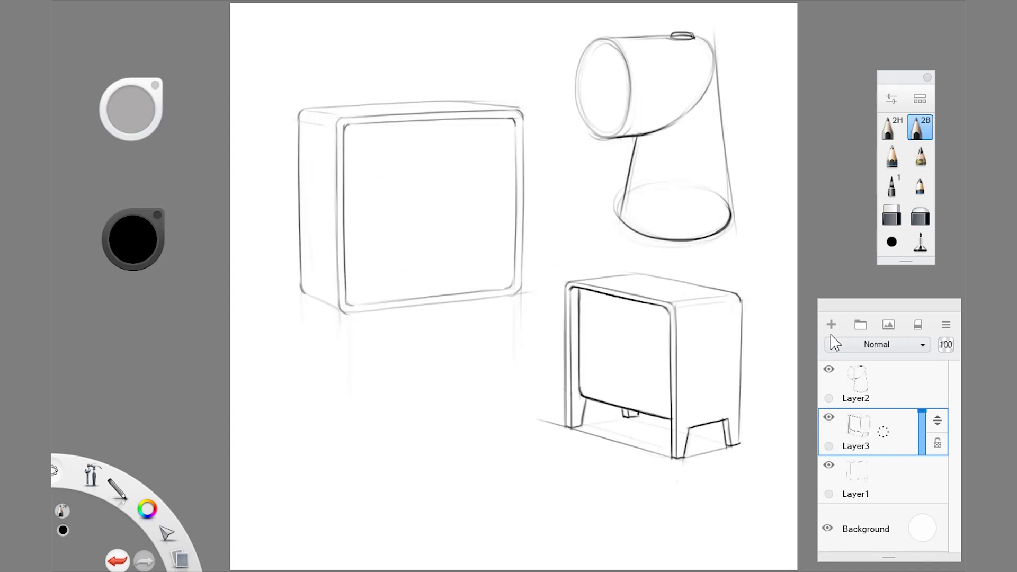
Add a new layer and shift the existing sketches upward to free space for a fourth object below the large box.
left_click(830, 324)
left_click_drag(635, 375, 477, 420)
left_click(925, 140)
Try to sketch an arched fourth object with a sloping ledge and straight vertical sides below the large box.
mouse_move(361, 394)
left_mouse_down()
mouse_move(413, 293)
mouse_move(453, 403)
left_mouse_up()
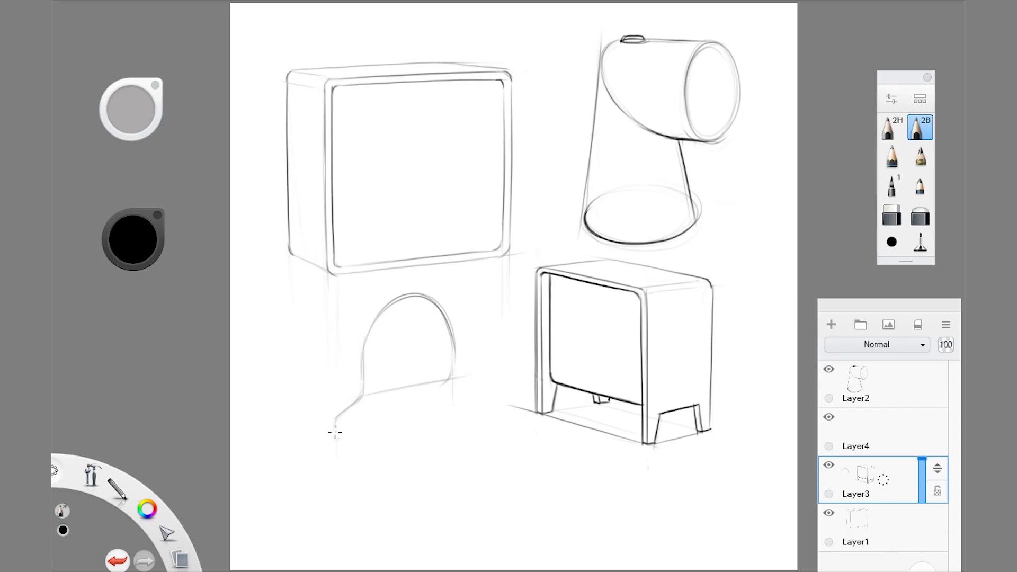
left_click_drag(337, 421, 339, 526)
left_click_drag(422, 405, 421, 505)
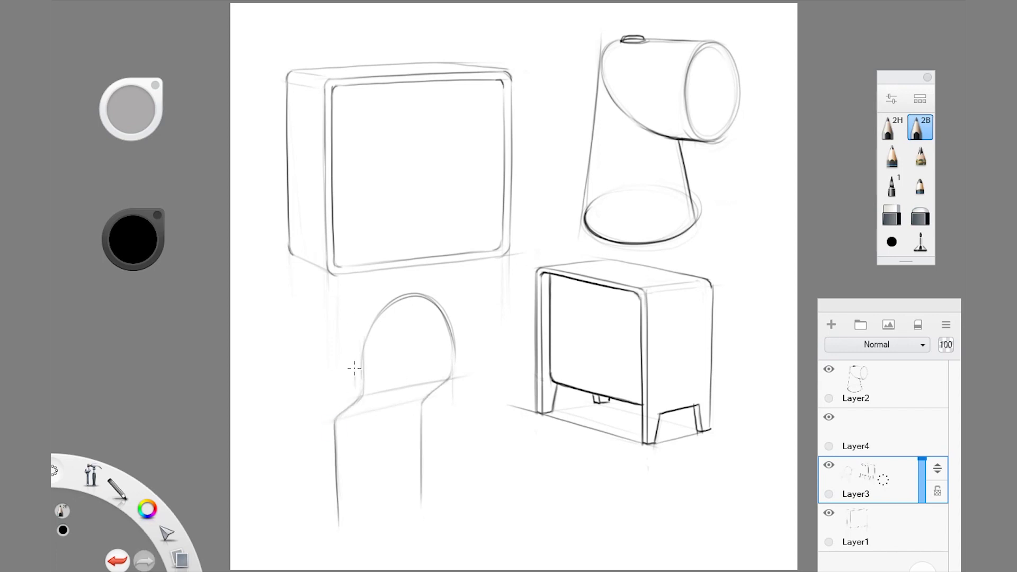
key("ctrl+z")
left_click_drag(325, 415, 361, 337)
left_click_drag(423, 492, 323, 528)
key("ctrl+z")
Try a taller arched body with a recessed front and side depth, and discard its layer.
left_click_drag(283, 499, 286, 503)
mouse_move(364, 374)
left_mouse_down()
mouse_move(416, 360)
mouse_move(416, 539)
left_mouse_up()
key("ctrl+z")
left_click_drag(516, 493, 447, 511)
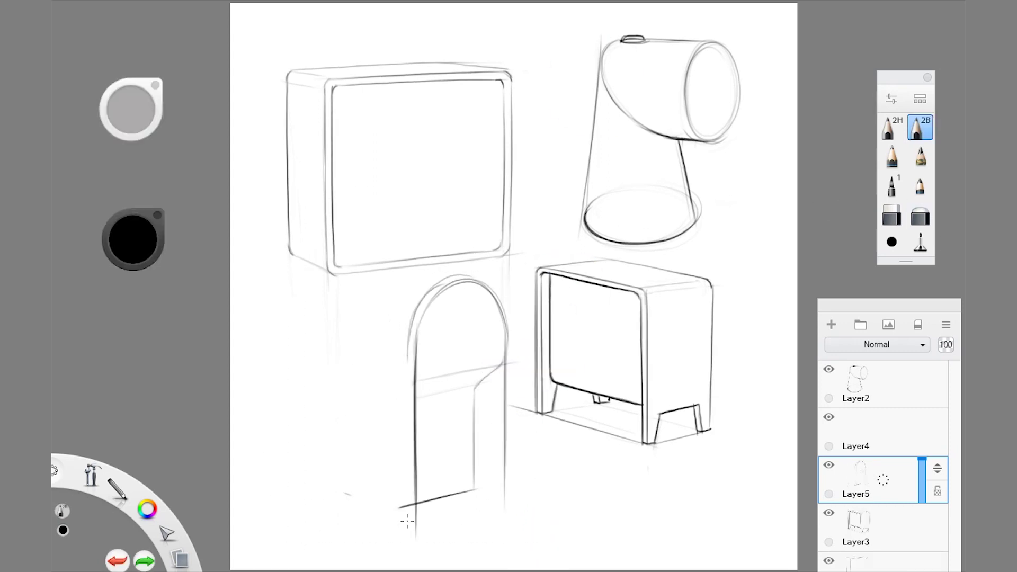
key("ctrl+z")
key("x")
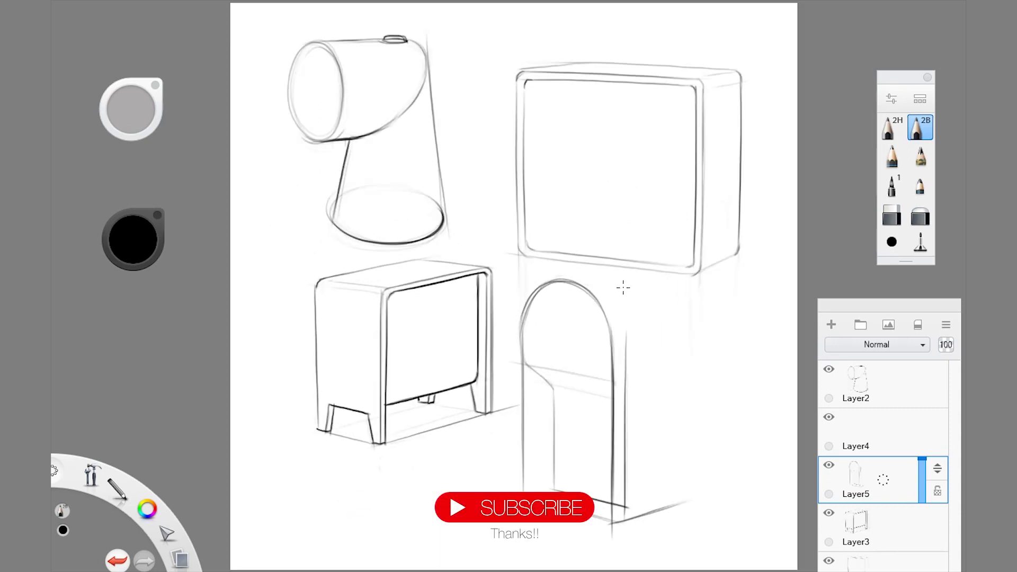
mouse_move(628, 324)
left_mouse_down()
mouse_move(628, 519)
mouse_move(699, 496)
left_mouse_up()
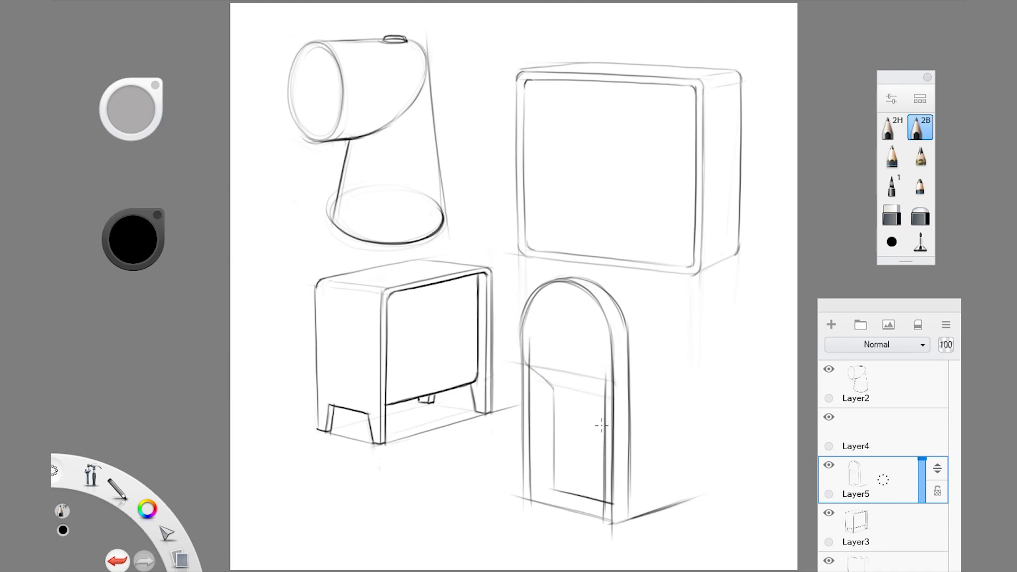
left_click_drag(883, 479, 837, 479)
Sketch a large circle on Layer4 below the large box as the fourth object's front face.
left_click_drag(662, 328, 605, 475)
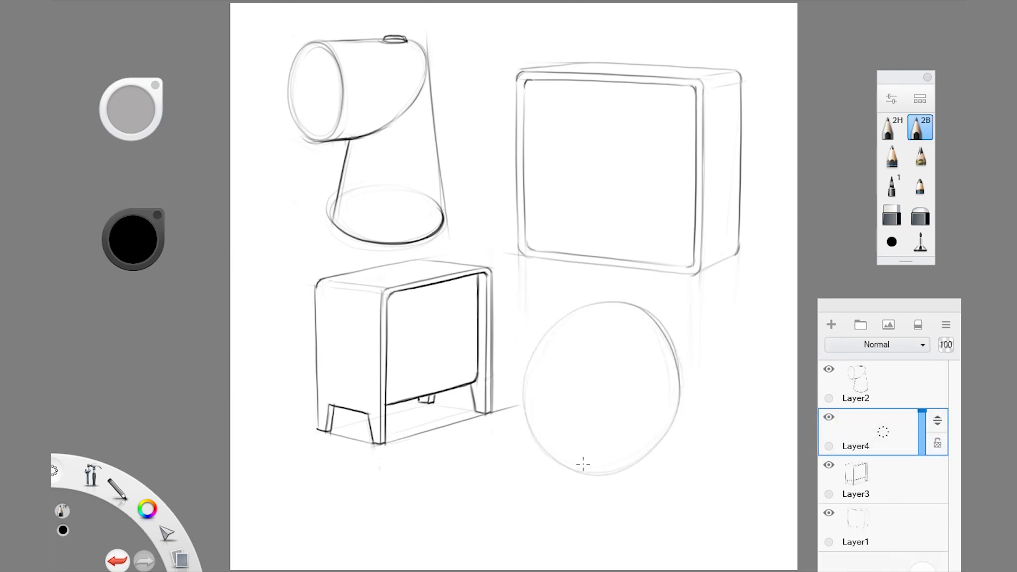
left_click_drag(680, 321, 724, 407)
key("ctrl+z")
left_click_drag(617, 306, 576, 453)
key("ctrl+z")
left_click_drag(524, 371, 740, 402)
key("ctrl+z")
key("ctrl+z")
Draw a tapered body receding behind the circle, flipping the canvas back and cleaning up the overlapping lines.
mouse_move(663, 313)
left_mouse_down()
mouse_move(710, 395)
mouse_move(710, 423)
left_mouse_up()
key("x")
key("e")
left_click_drag(418, 307, 347, 400)
key("e")
key("ctrl+z")
key("e")
key("e")
key("ctrl+4")
Draw the flared front face of a stand beneath the circle.
left_click_drag(454, 441, 456, 416)
left_click_drag(395, 506, 500, 482)
left_click_drag(408, 453, 394, 505)
left_click_drag(500, 482, 478, 434)
key("e")
key("e")
Draw the stand's receding side face and erase the circle's lower arc where it merges into the stand.
left_click_drag(324, 415, 325, 453)
left_click_drag(324, 452, 394, 506)
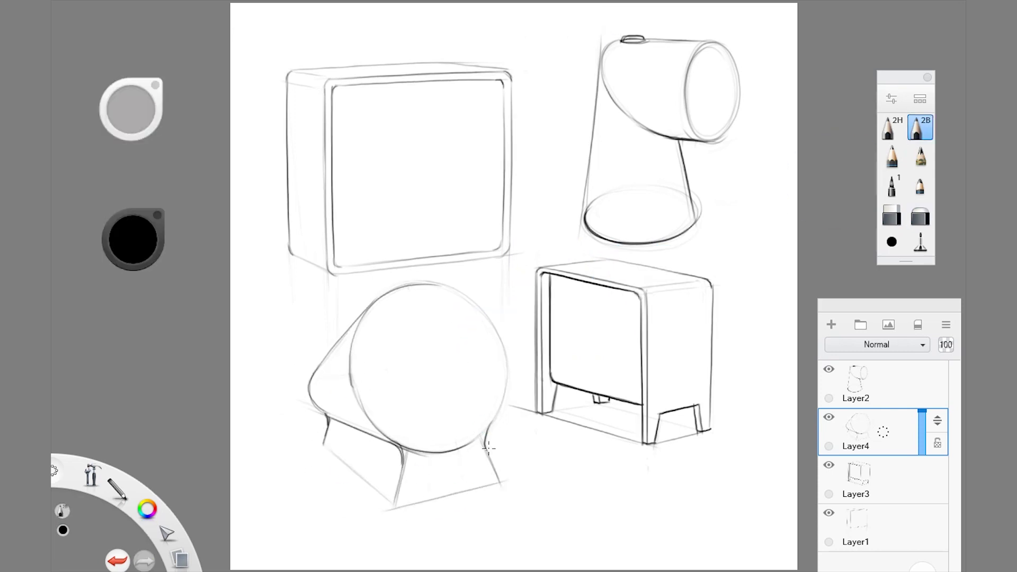
left_click_drag(394, 503, 325, 442)
key("e")
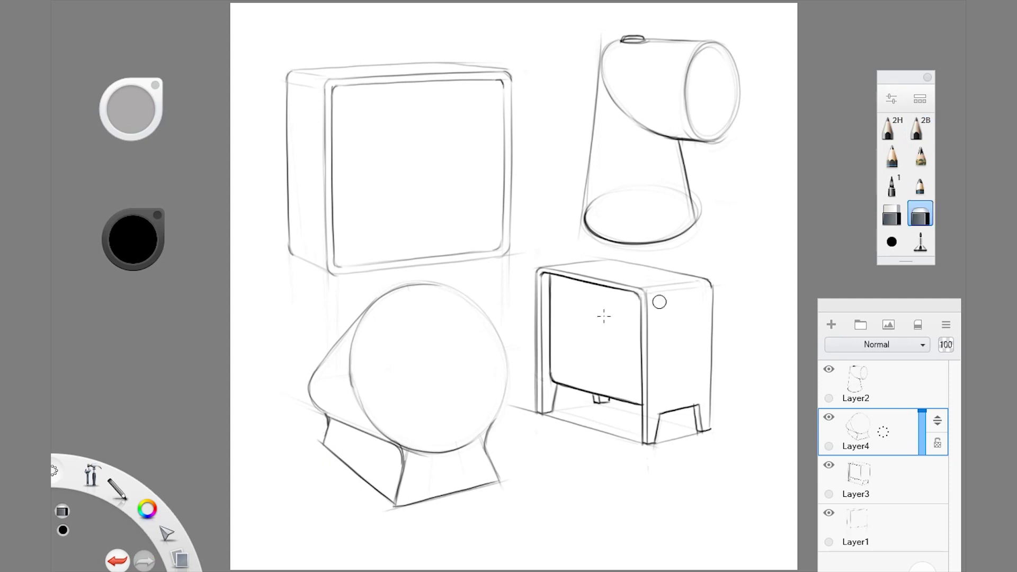
key("e")
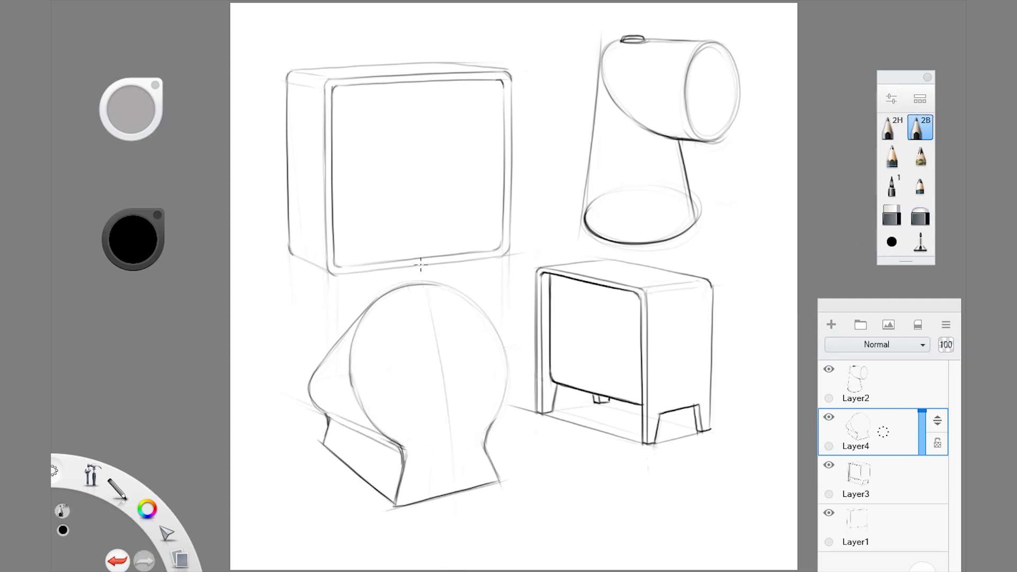
Draw crossing centre lines and an inner ring on the object's round face.
key("ctrl+z")
left_click_drag(416, 306, 418, 308)
key("ctrl+z")
left_click_drag(345, 377, 506, 351)
Erase the stand's lower front corner and redraw the bottom front edge.
key("e")
left_click_drag(500, 479, 418, 469)
key("e")
left_click_drag(392, 505, 498, 476)
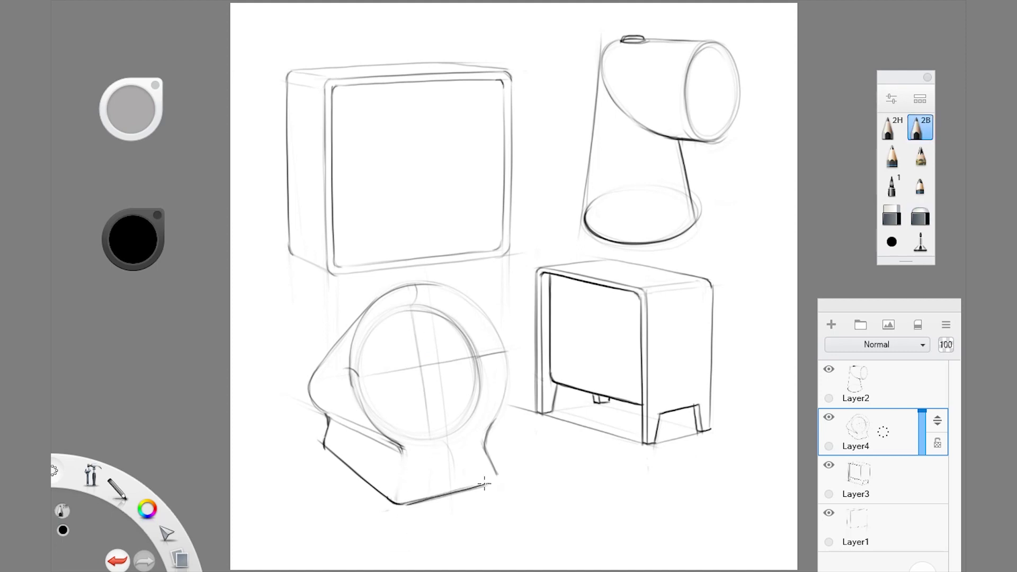
Add a new layer and trace clean outer and inner ellipses for the round face plus the stand's outer front edge.
key("ctrl+shift+n")
left_click_drag(422, 365, 513, 333)
mouse_move(422, 305)
left_mouse_down()
mouse_move(366, 402)
mouse_move(424, 439)
left_mouse_up()
left_click(440, 466)
left_click_drag(481, 490, 502, 377)
Lower the opacity of Layer4 and trace the stand's bottom front edge on Layer6.
left_click(869, 479)
left_click_drag(922, 466, 921, 495)
left_click(868, 432)
left_click_drag(393, 502, 481, 485)
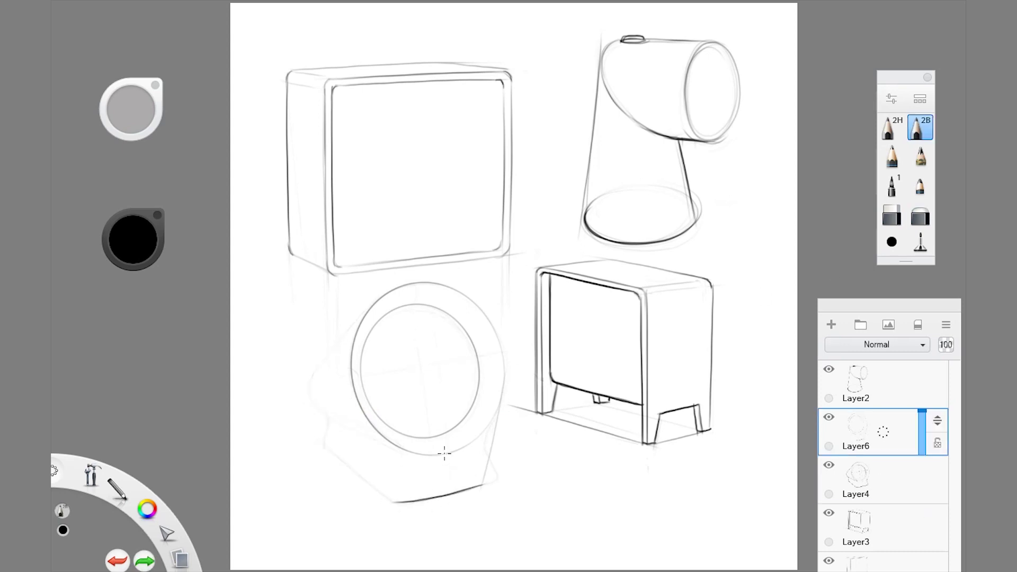
Hide Layer4 and undo the trial edges drawn for the round-faced object's rear body.
left_click_drag(297, 380, 398, 284)
key("ctrl+z")
mouse_move(316, 360)
left_mouse_down()
mouse_move(329, 412)
mouse_move(394, 502)
left_mouse_up()
key("ctrl+z")
left_click(829, 464)
key("ctrl+z")
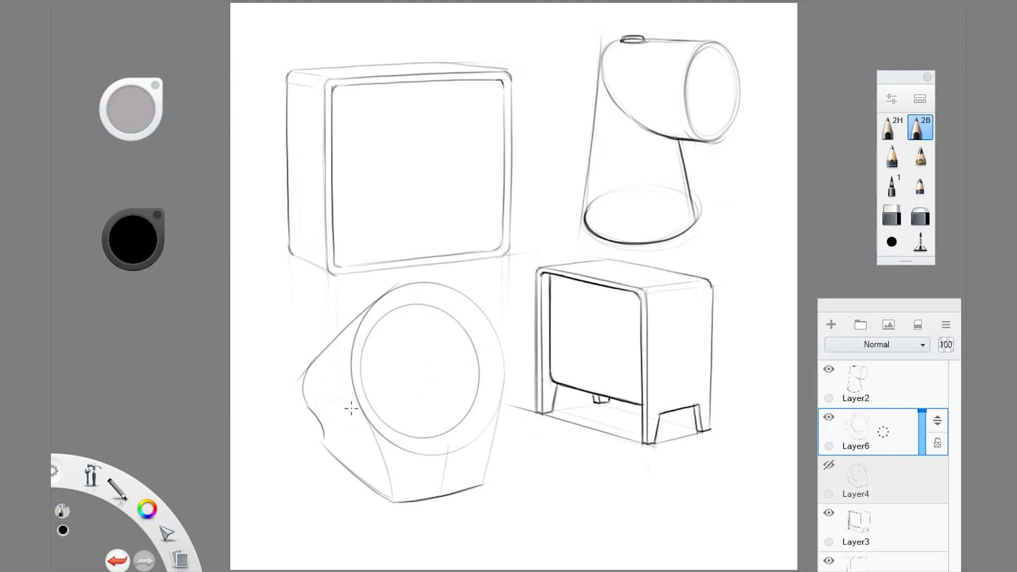
key("ctrl+z")
key("ctrl+z")
key("ctrl+z")
Draw the round-faced object's curved front side edge, rounded back contour and lower side edge, erasing stray marks.
left_click_drag(354, 404, 395, 502)
mouse_move(303, 337)
left_mouse_down()
mouse_move(317, 322)
mouse_move(339, 448)
mouse_move(440, 279)
left_mouse_up()
key("e")
key("x")
left_click_drag(699, 436, 651, 495)
key("x")
key("e")
left_click_drag(307, 381, 394, 502)
mouse_move(321, 421)
left_mouse_down()
mouse_move(320, 466)
mouse_move(393, 502)
mouse_move(299, 393)
mouse_move(311, 450)
left_mouse_up()
key("e")
key("e")
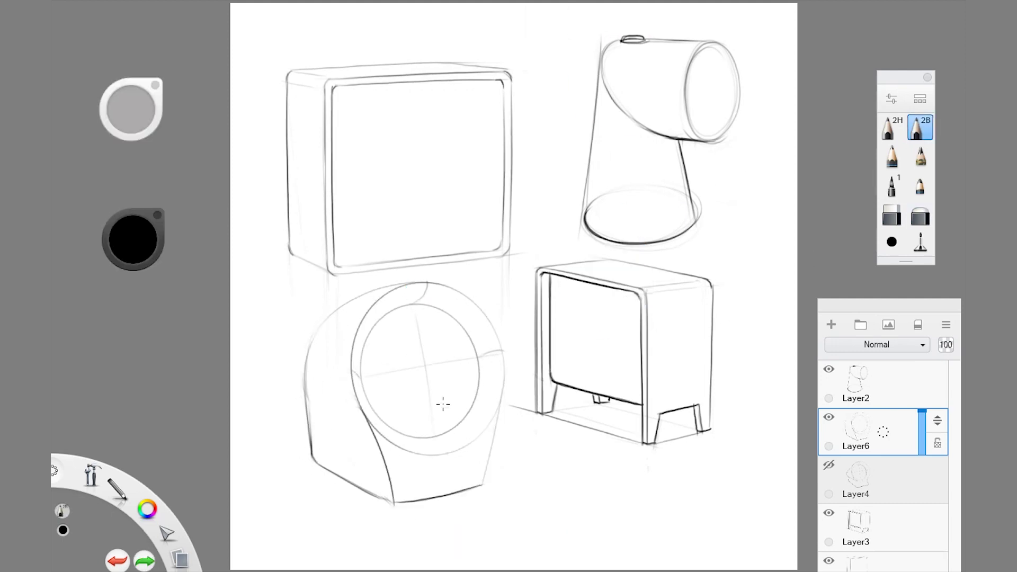
Move the round-faced object slightly lower on the page and delete the hidden Layer4.
key("ctrl+e")
left_click_drag(425, 367, 747, 298)
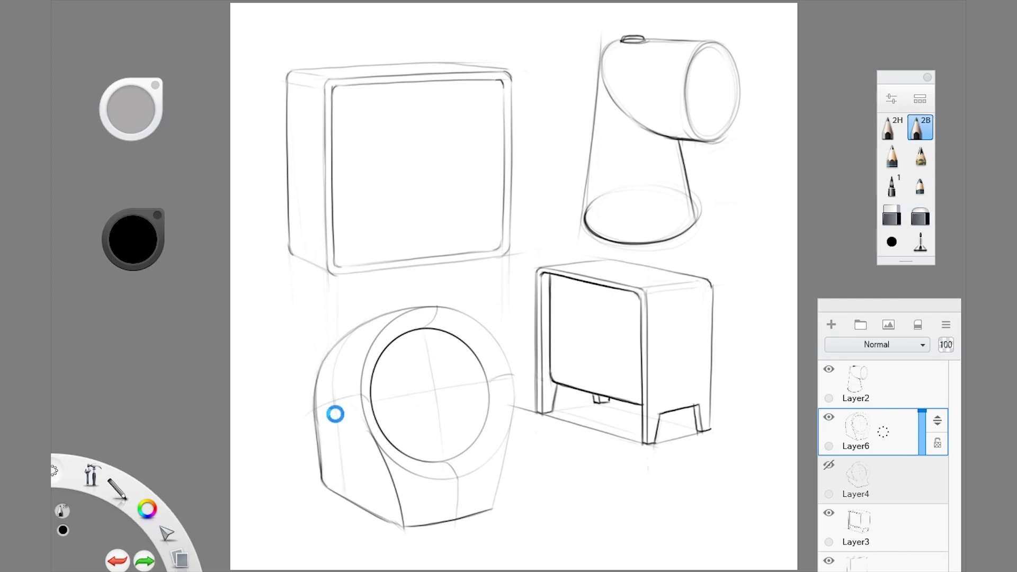
key("Delete")
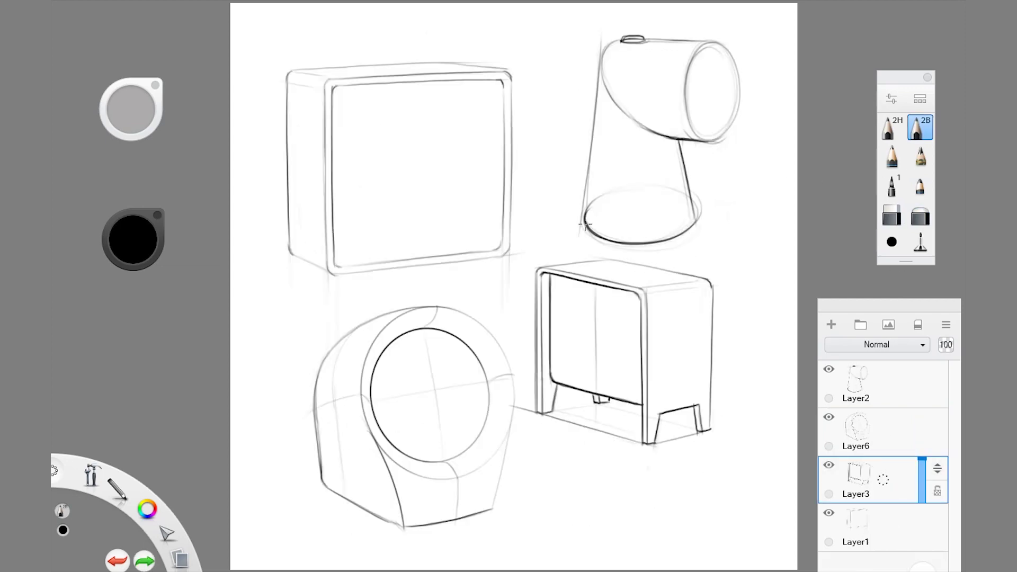
key("ctrl+z")
key("ctrl+y")
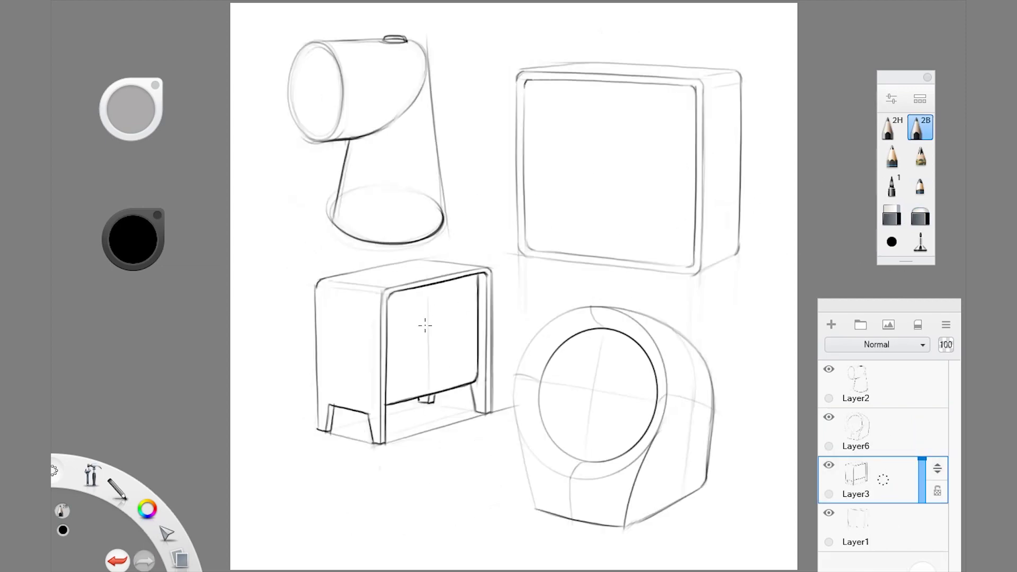
Lower Layer2's opacity to 22 with a new Layer7 above it, and shift the legged box slightly down.
left_click(856, 381)
key("v")
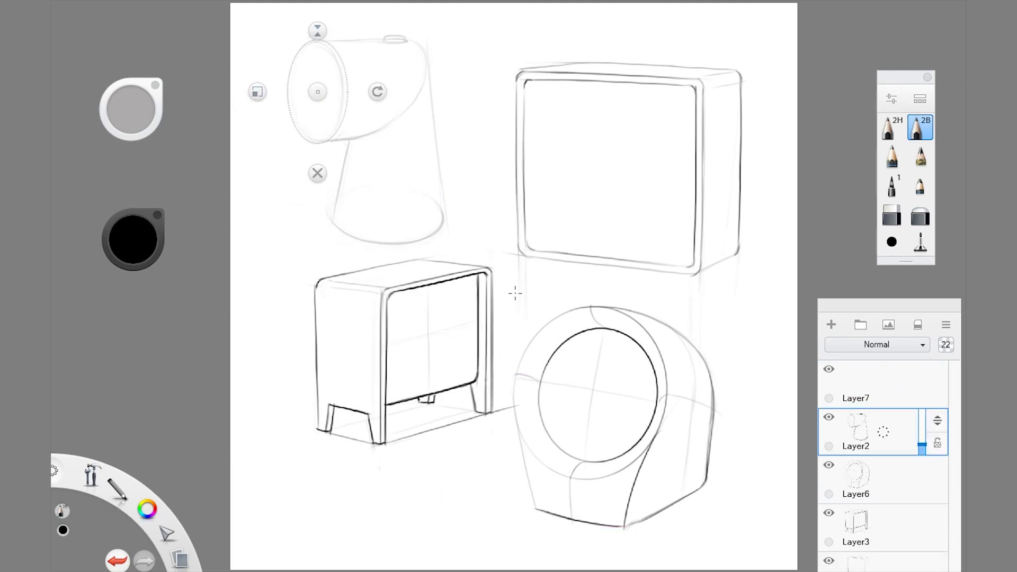
left_click_drag(518, 292, 500, 316)
key("space")
left_click(529, 256)
Trace the outer and inner face ellipses of the cylinder head on Layer7.
mouse_move(472, 64)
left_mouse_down()
mouse_move(472, 145)
mouse_move(476, 66)
left_mouse_up()
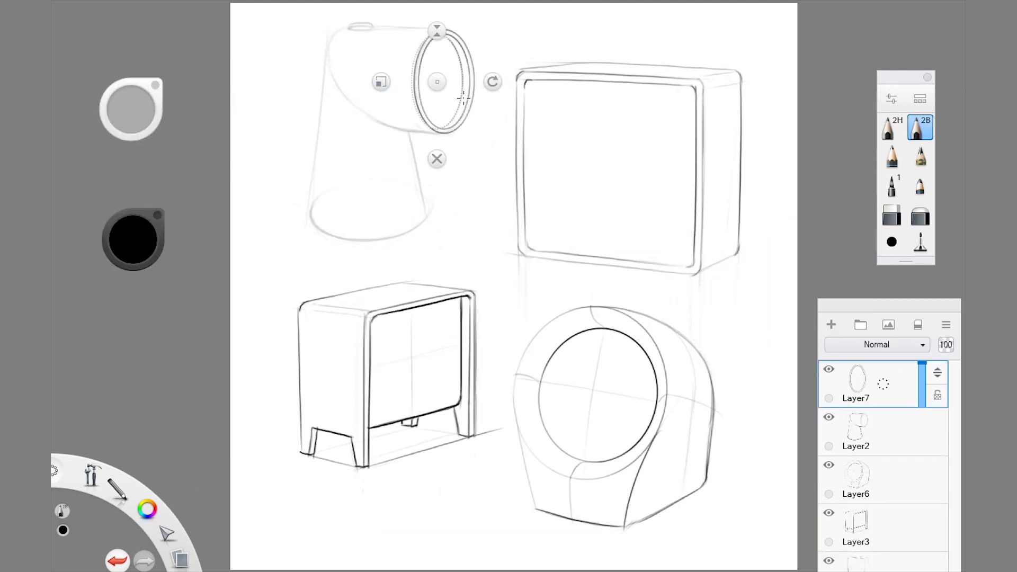
left_click_drag(474, 104, 445, 30)
left_click(436, 159)
Trace the stand's sides, its base ellipse and the cylinder head's top and bottom edges on Layer7.
left_click_drag(302, 200, 306, 207)
key("ctrl+z")
left_click_drag(393, 125, 438, 255)
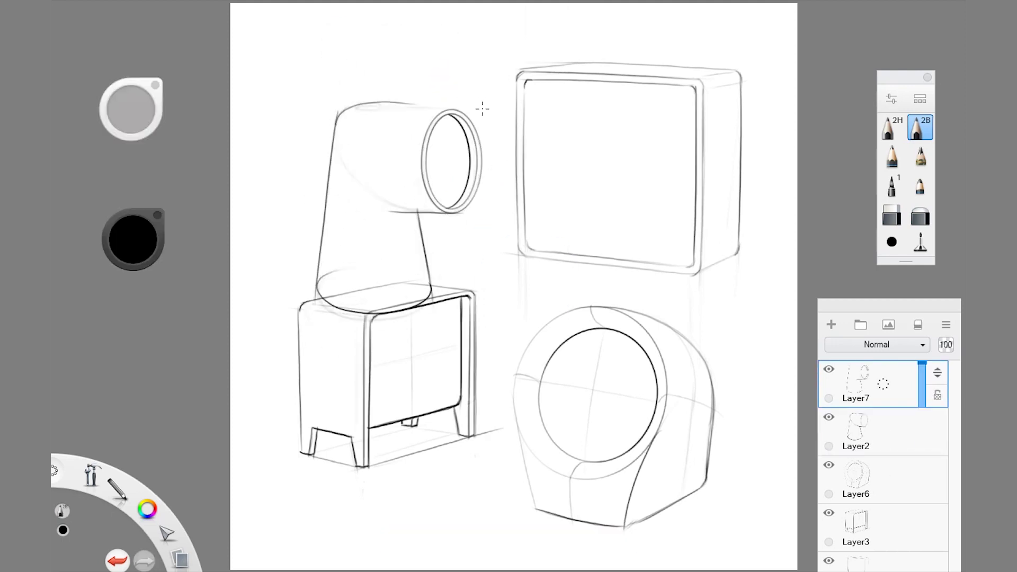
left_click_drag(460, 113, 339, 106)
key("x")
key("x")
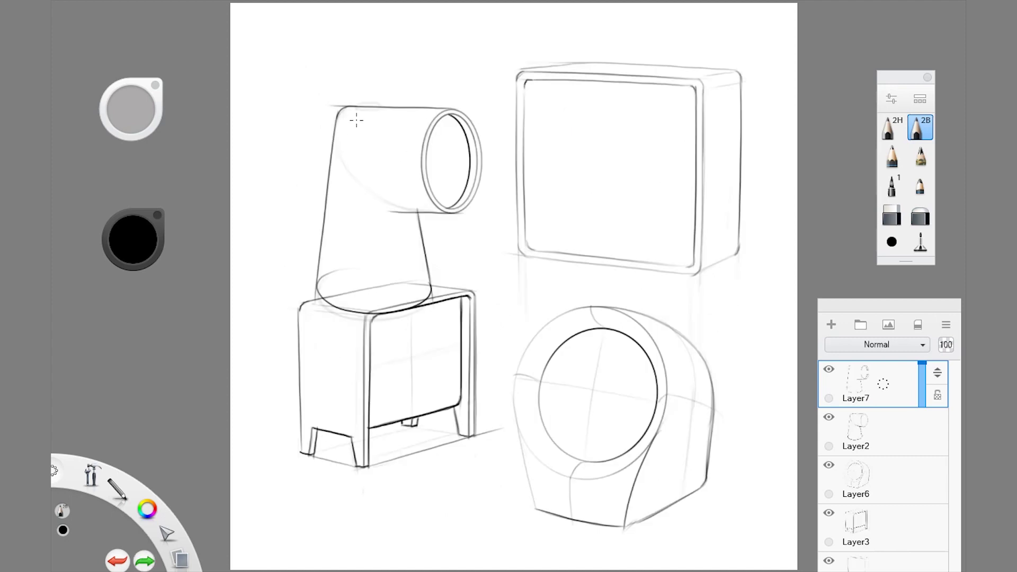
Hide Layer2, clean up the overshooting lines, and add a small side oval and a rounded top button to the head.
left_click(829, 417)
left_click(920, 213)
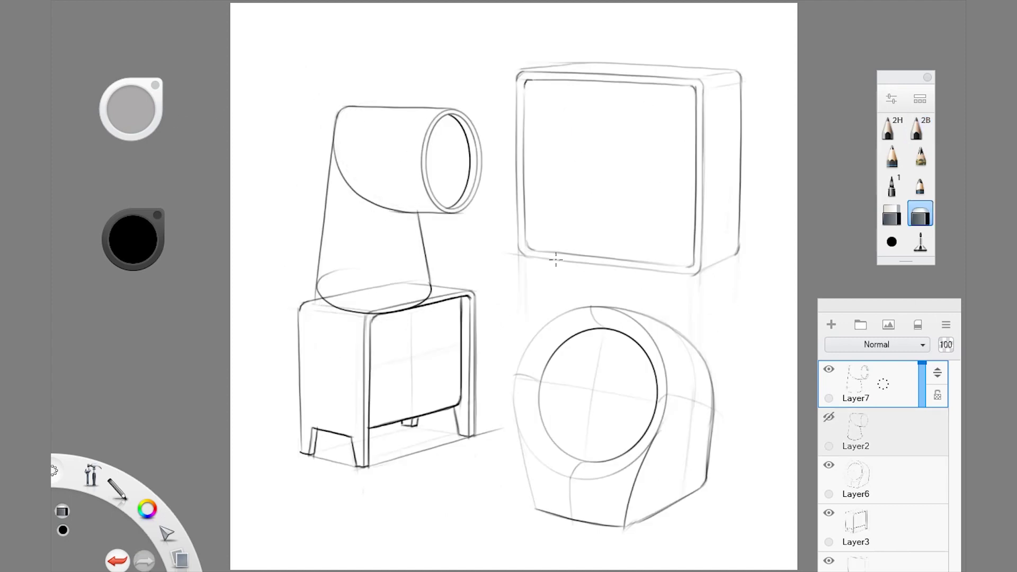
key("e")
key("ctrl+z")
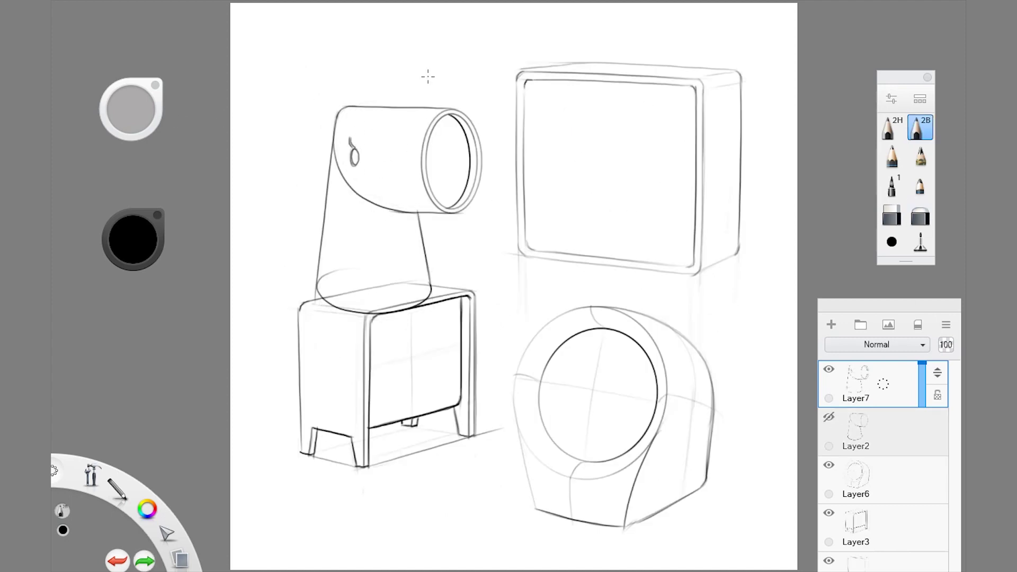
key("e")
key("e")
key("v")
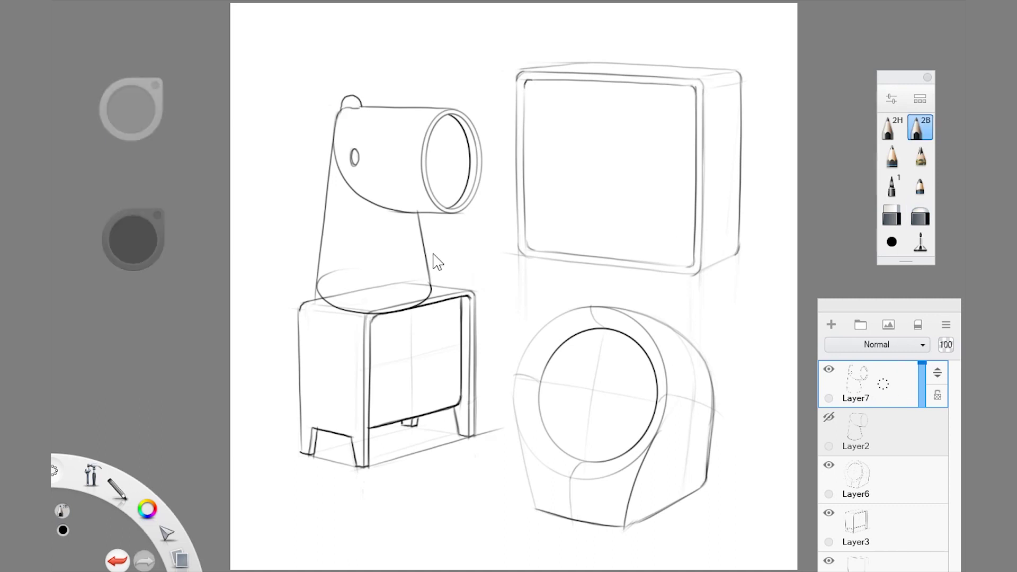
Move the cylinder-headed object up the page and remove the old Layer2 underlay.
left_click_drag(431, 261, 426, 211)
left_click(828, 416)
left_click(847, 432)
key("ctrl+e")
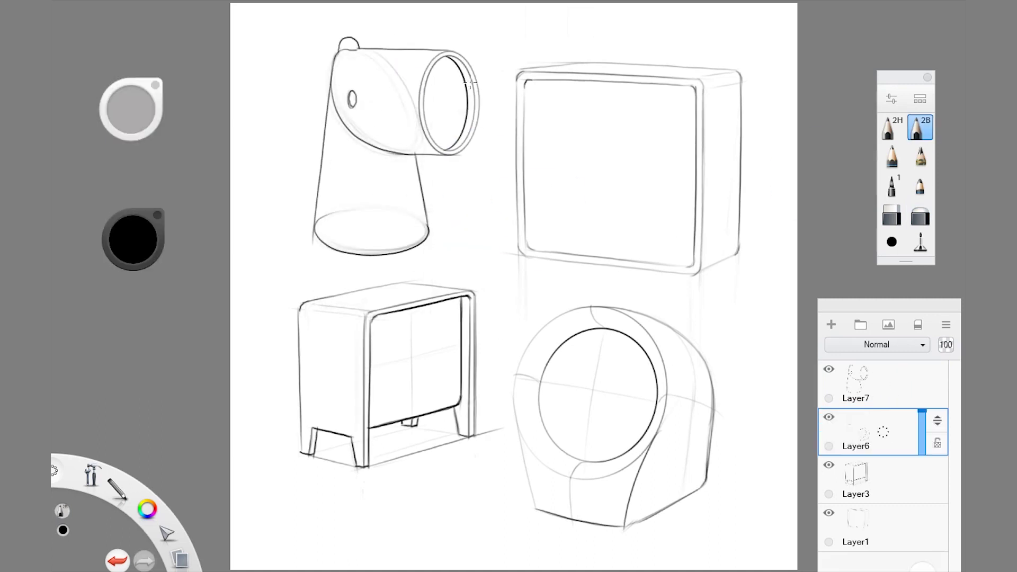
Draw light contour lines over the head and stand on Layer6 and hatch a cast shadow beside the base.
key("ctrl+z")
mouse_move(375, 143)
left_mouse_down()
mouse_move(423, 241)
mouse_move(339, 292)
left_mouse_up()
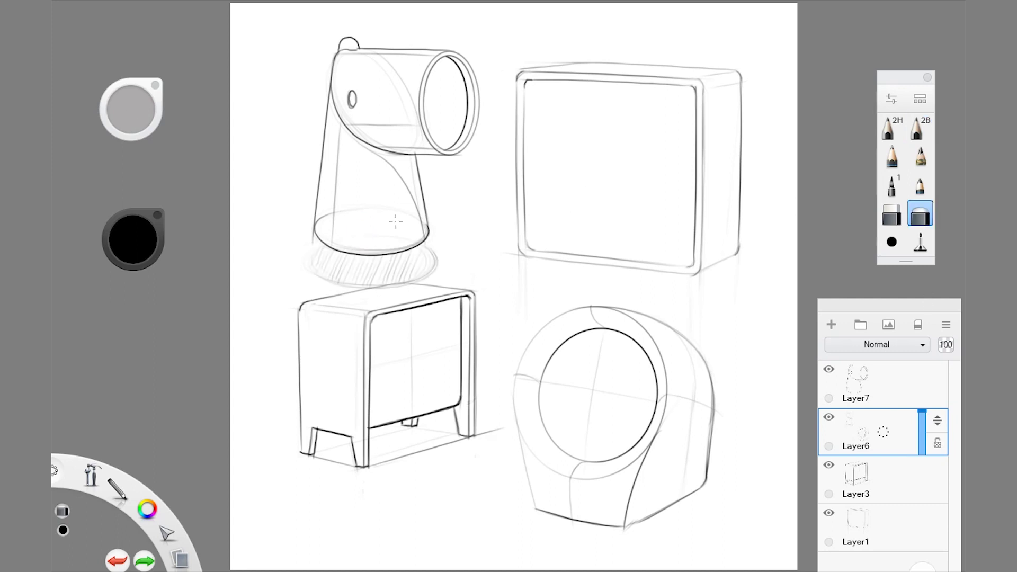
key("ctrl+z")
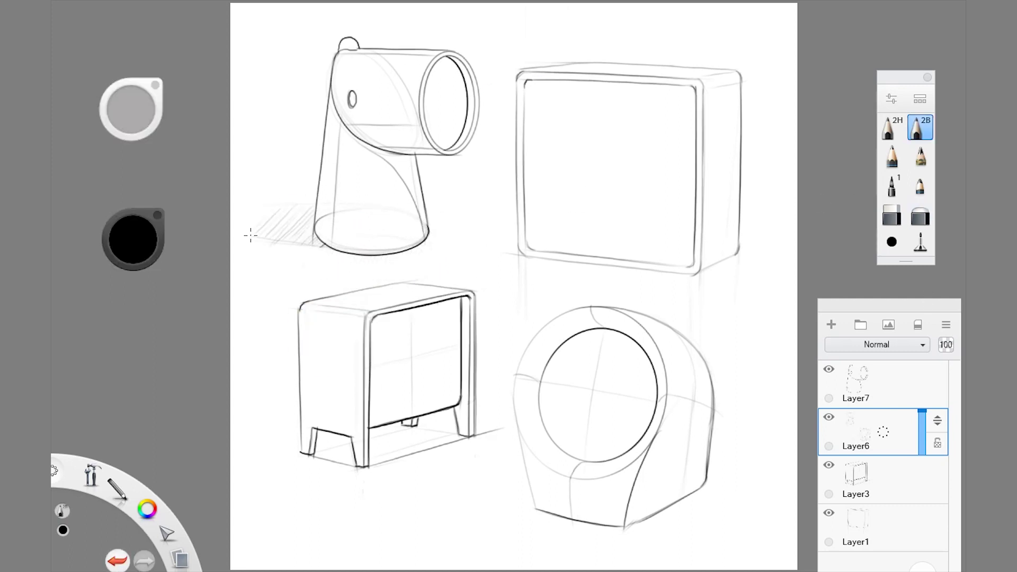
Draw a small light ellipse at the centre of the cylinder head's face on Layer7 and erase excess marks.
left_click(857, 381)
left_click_drag(442, 91, 441, 94)
left_click(920, 215)
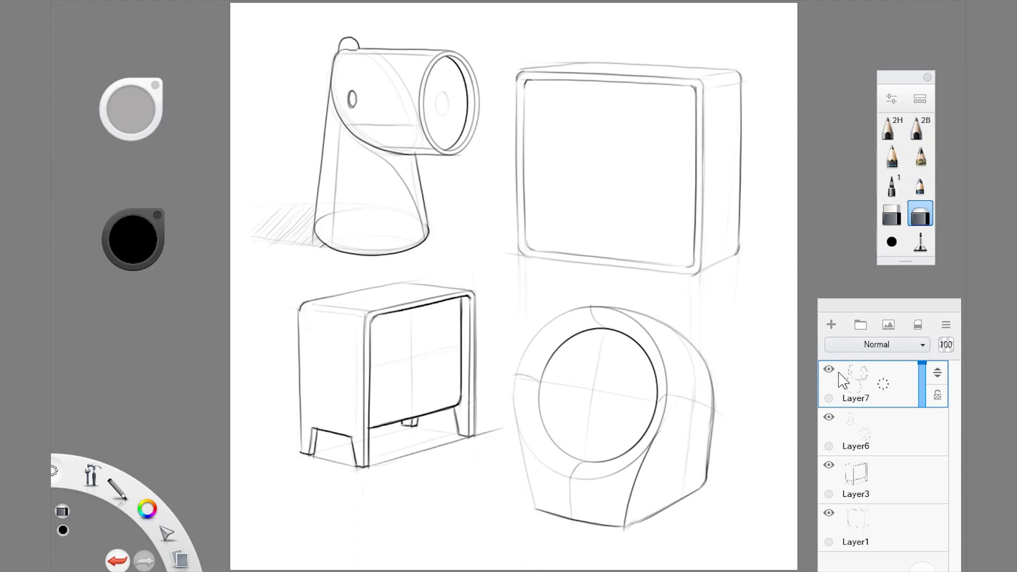
key("e")
Copy the large box's lassoed inner frame outline to a separate layer, offset it inward and draw the recess edges.
left_click(858, 527)
key("m")
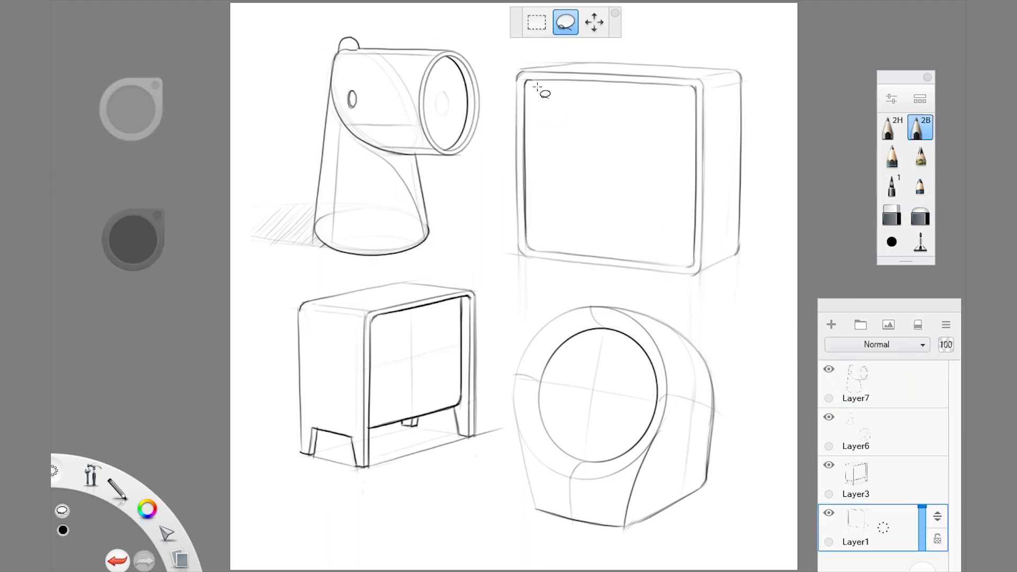
mouse_move(544, 94)
left_mouse_down()
mouse_move(532, 80)
mouse_move(691, 88)
left_mouse_up()
key("b")
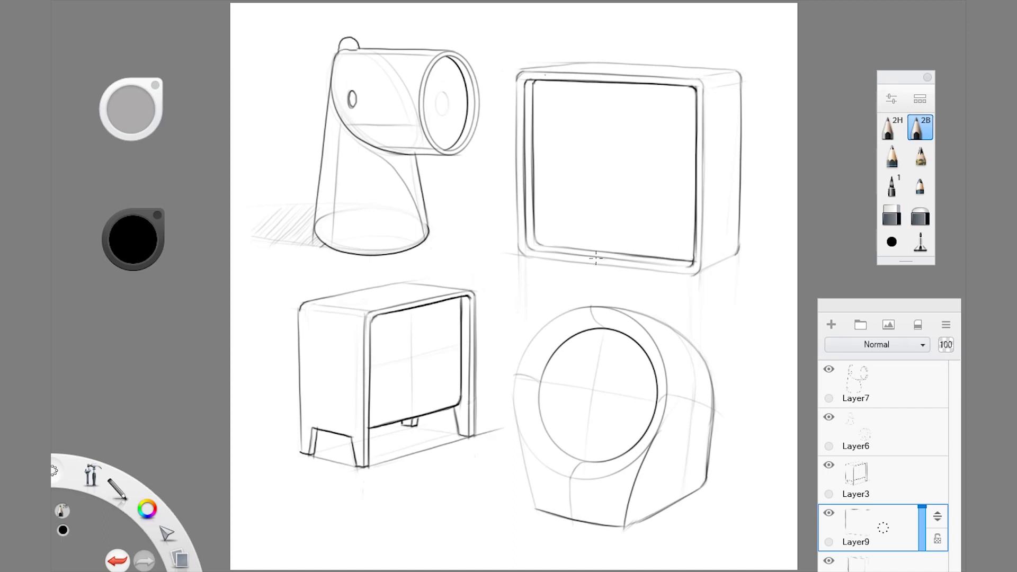
left_click_drag(596, 258, 686, 262)
key("e")
left_click_drag(886, 303, 886, 215)
key("ctrl+z")
key("b")
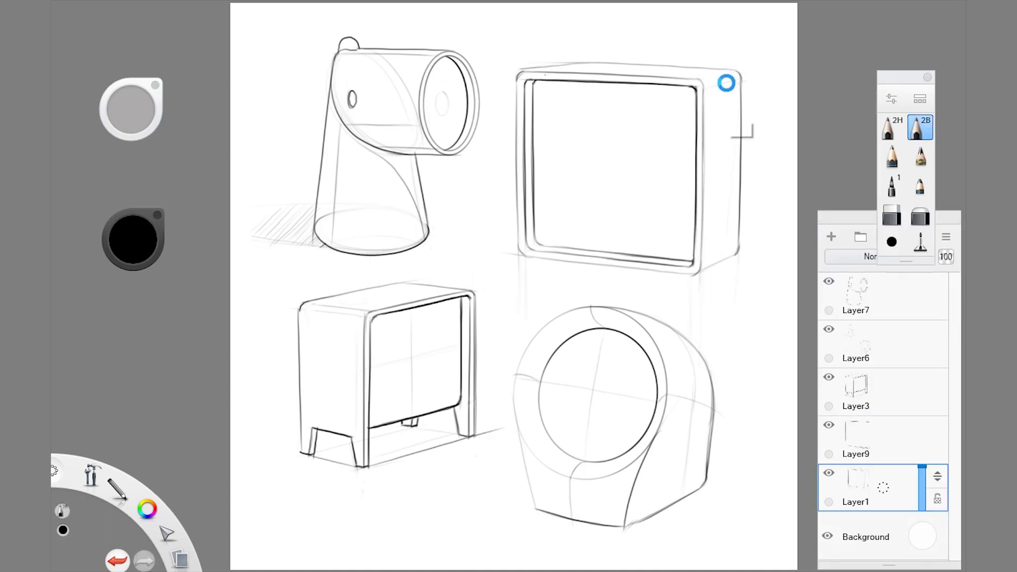
Darken the large box's bottom outer edges on Layer1 and retrace the recess's bottom edge on Layer9.
mouse_move(522, 255)
left_mouse_down()
mouse_move(662, 271)
mouse_move(708, 263)
left_mouse_up()
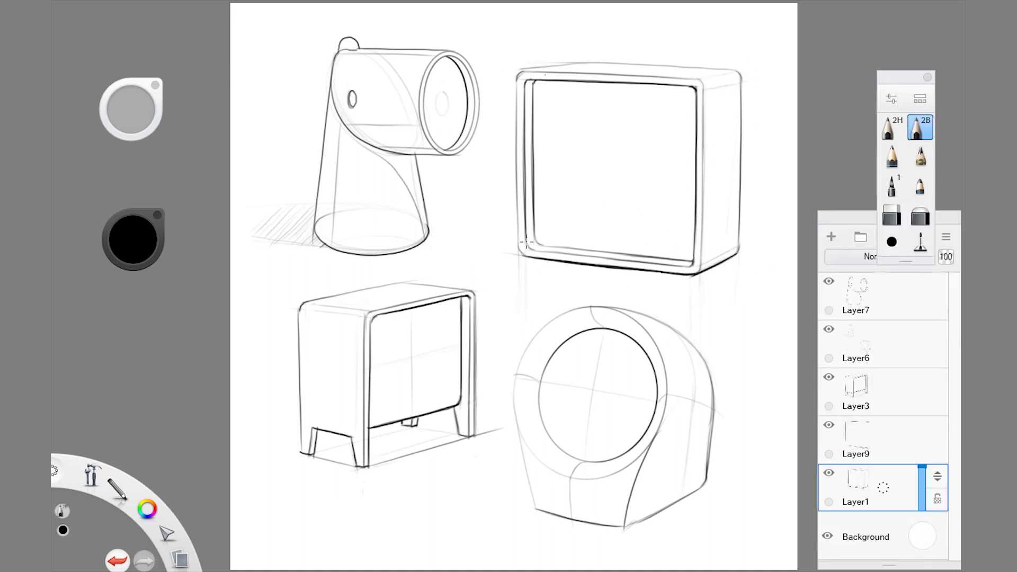
key("Up")
left_click_drag(544, 245, 692, 259)
Draw crossing centre lines on the large box's face and merge Layer9 into Layer1.
left_click_drag(617, 229, 616, 88)
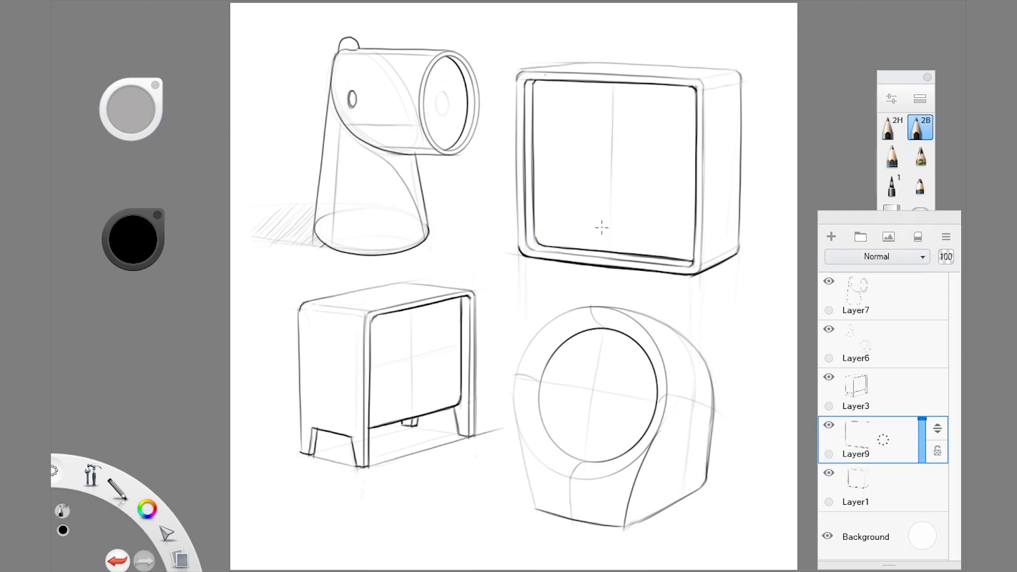
key("x")
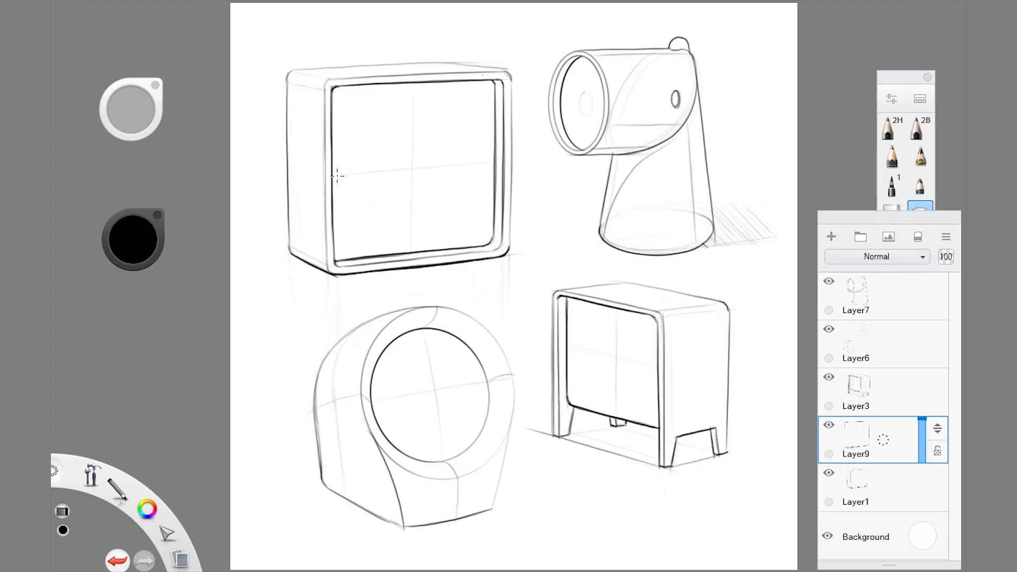
key("ctrl+z")
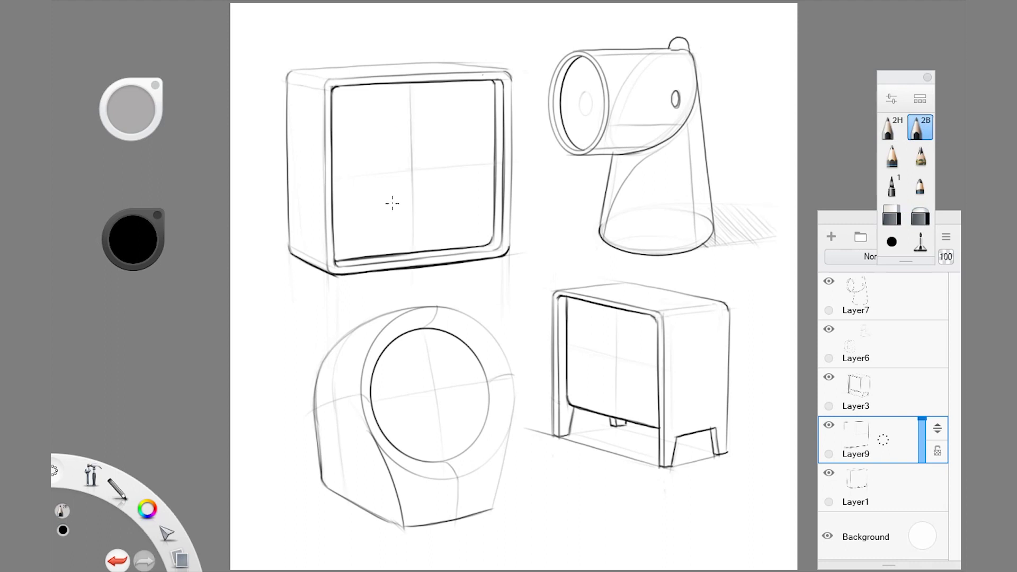
left_click(871, 442)
key("ctrl+z")
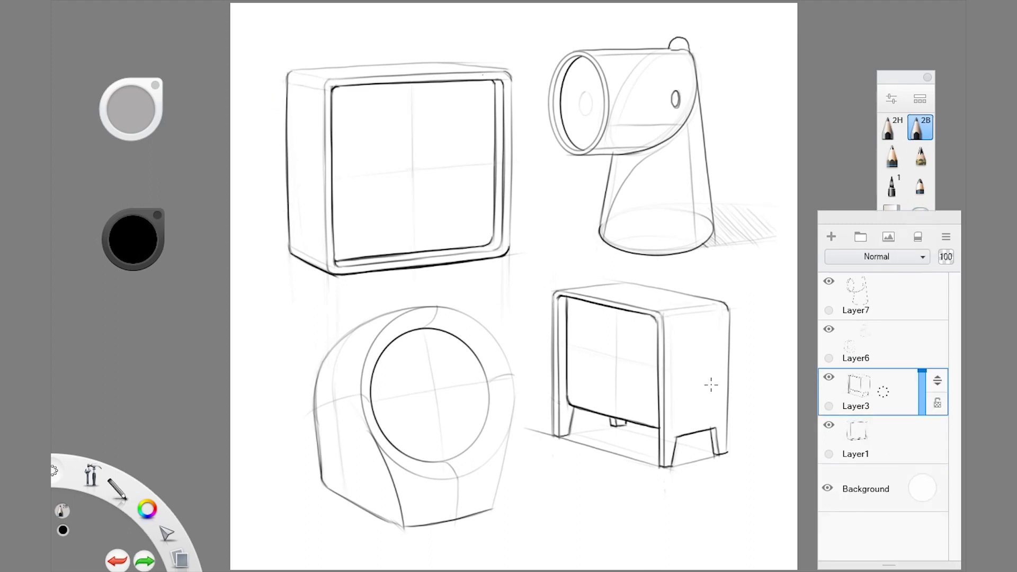
Group the sketch layers, fade the group and draw a small circle at mid-page on a new Layer10.
key("ctrl+y")
key("ctrl+y")
key("ctrl+y")
key("ctrl+y")
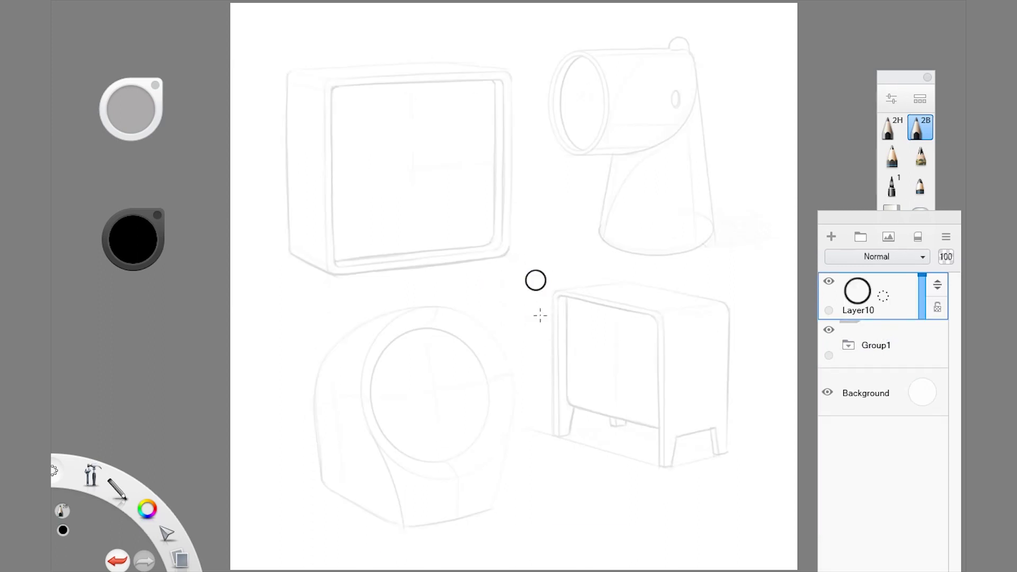
Draw three rounded clock hands radiating from the small circle on Layer11 and merge them into Layer10.
key("ctrl+y")
key("ctrl+y")
key("ctrl+y")
key("ctrl+y")
key("ctrl+y")
left_click_drag(534, 281, 417, 253)
left_click_drag(540, 289, 573, 331)
key("e")
key("e")
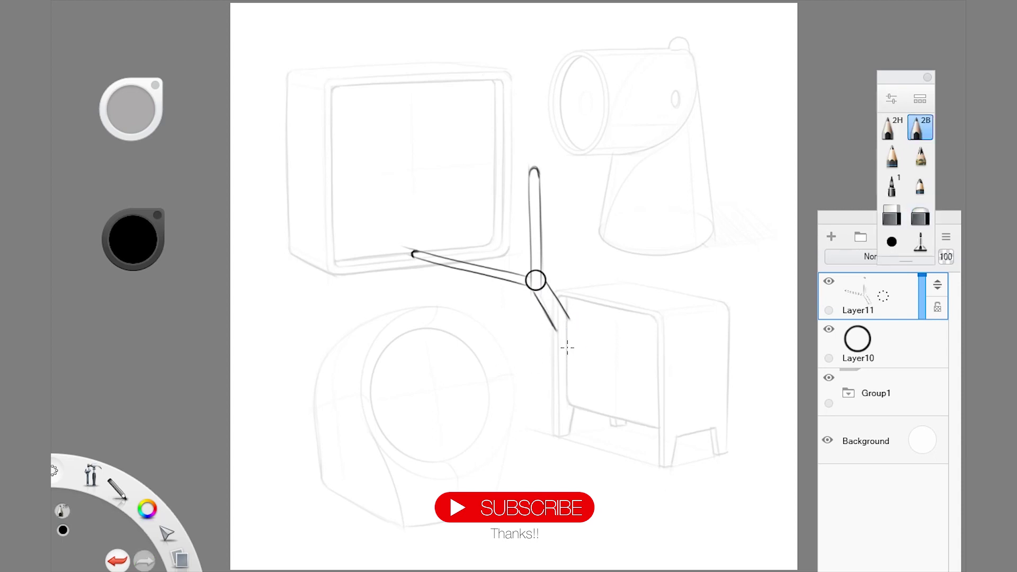
key("ctrl+e")
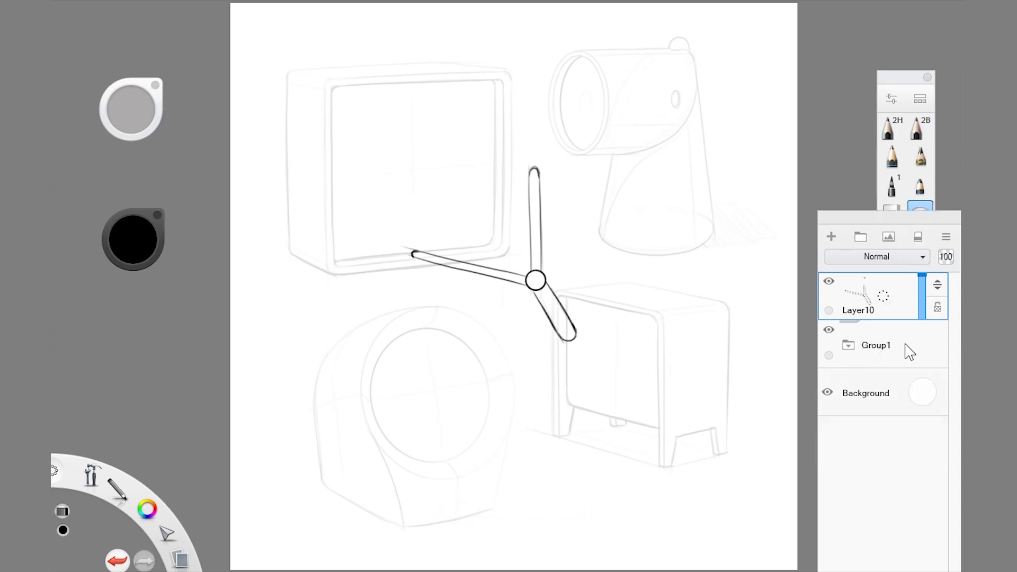
Duplicate the clock-hands layer, hide the original and raise the sketch group's opacity to 84.
key("ctrl+d")
left_click(828, 328)
key("ctrl+t")
mouse_move(401, 166)
left_mouse_down()
mouse_move(581, 347)
mouse_move(335, 67)
left_mouse_up()
key("Escape")
key("space")
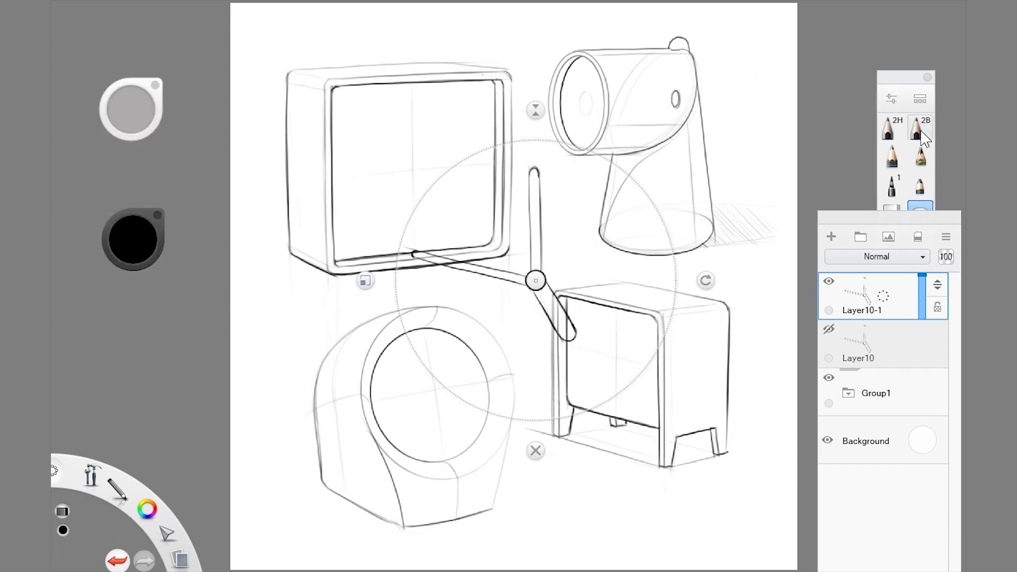
Add a guide circle around the clock hands and distort a copy of them onto the large box's face.
left_click(577, 343)
key("ctrl+t")
left_click_drag(518, 274, 498, 78)
key("Return")
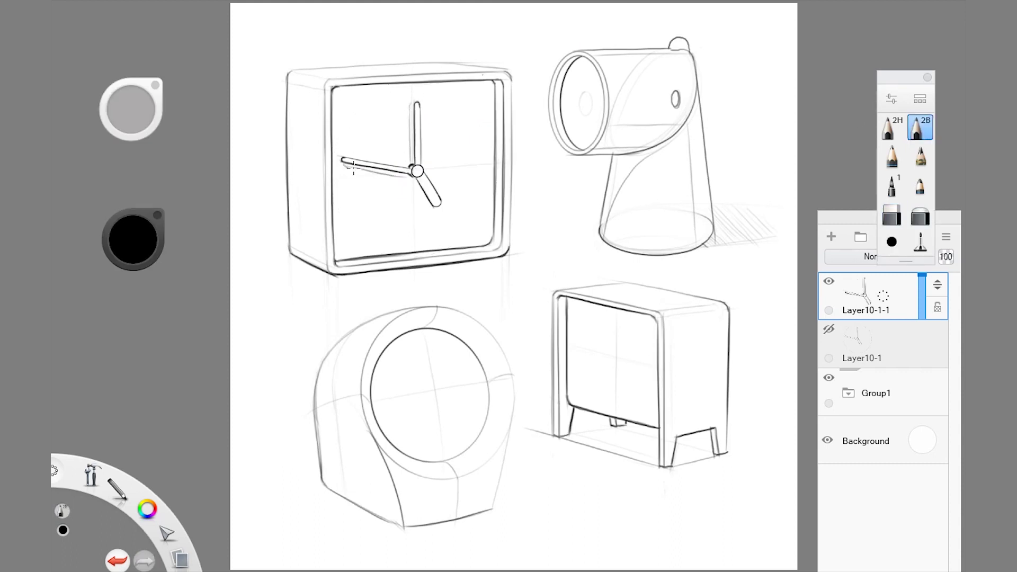
Distort another copy of the clock hands to fit the cylinder head's elliptical face and remove its guide circle.
left_click_drag(585, 318, 629, 147)
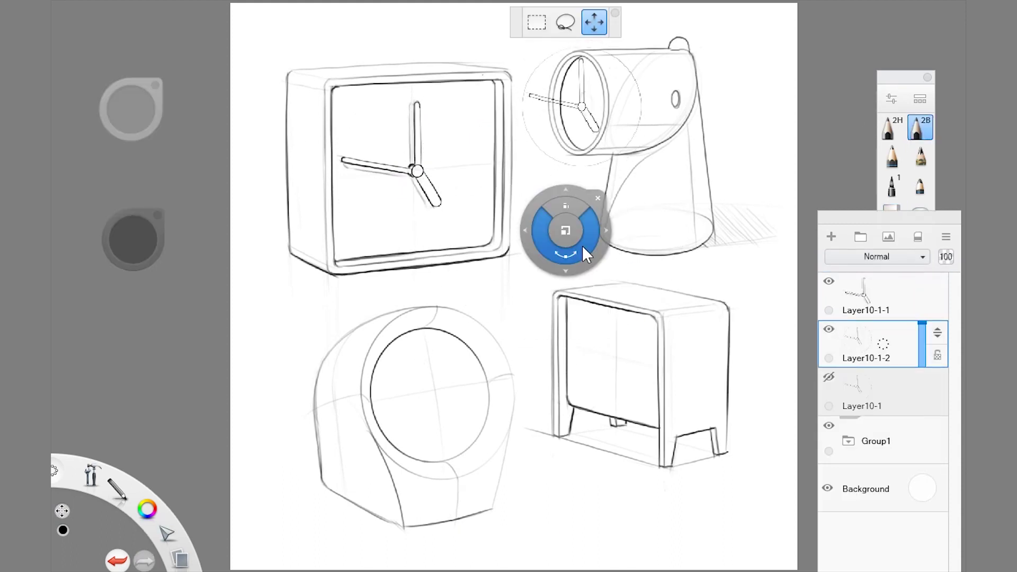
left_click(549, 22)
left_click_drag(522, 122, 555, 106)
left_click_drag(641, 167, 608, 159)
left_click_drag(641, 47, 611, 50)
left_click_drag(555, 106, 558, 102)
left_click(610, 22)
key("space")
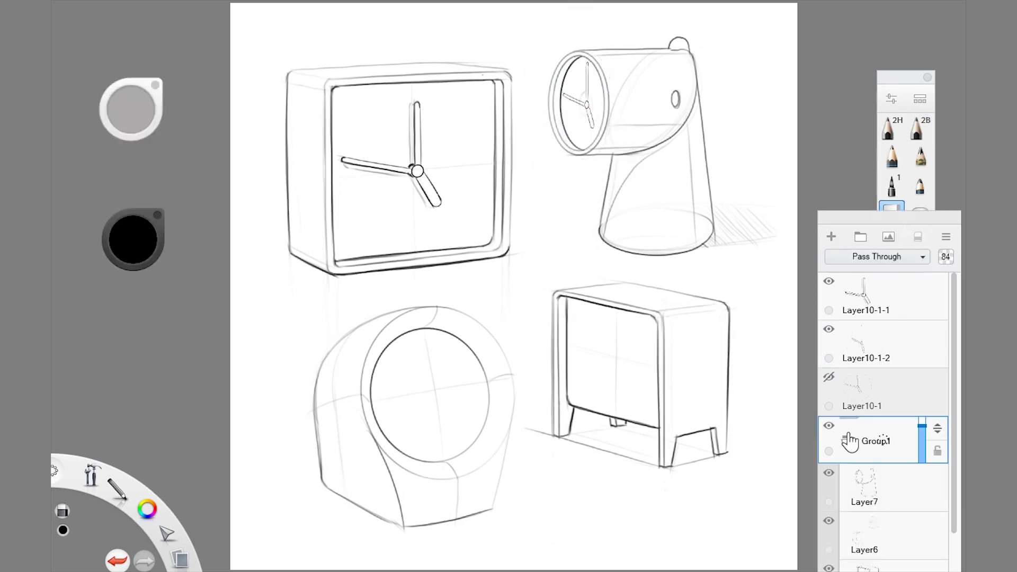
Duplicate the hidden clock hands, distort the copy to fit the round-faced object's dial and erase its guide circle.
left_click(862, 394)
key("ctrl+d")
key("ctrl+t")
left_click_drag(476, 243, 529, 403)
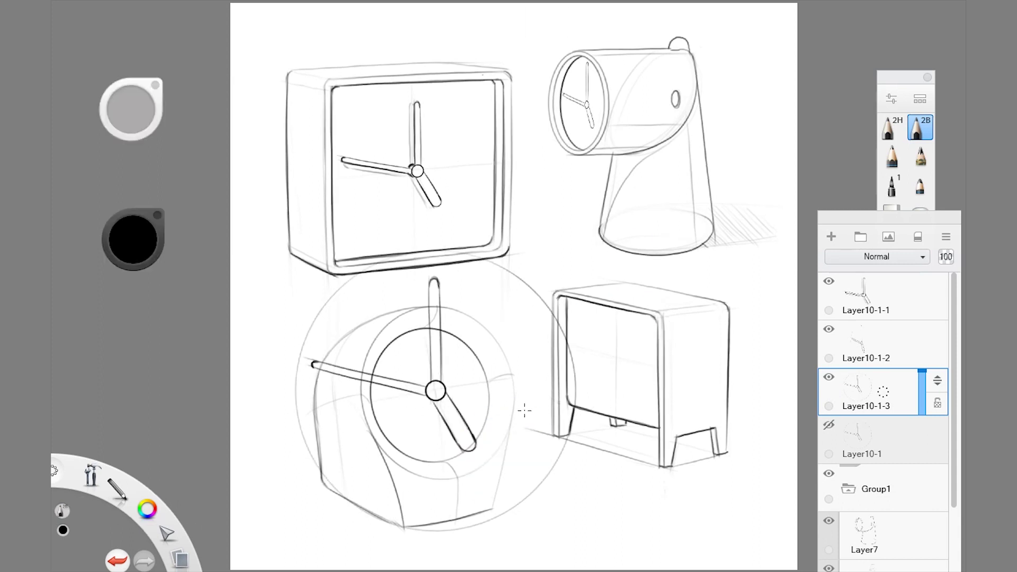
left_click_drag(597, 494, 495, 449)
left_click_drag(294, 531, 380, 478)
left_click_drag(311, 300, 351, 324)
left_click_drag(576, 250, 481, 324)
key("Return")
key("e")
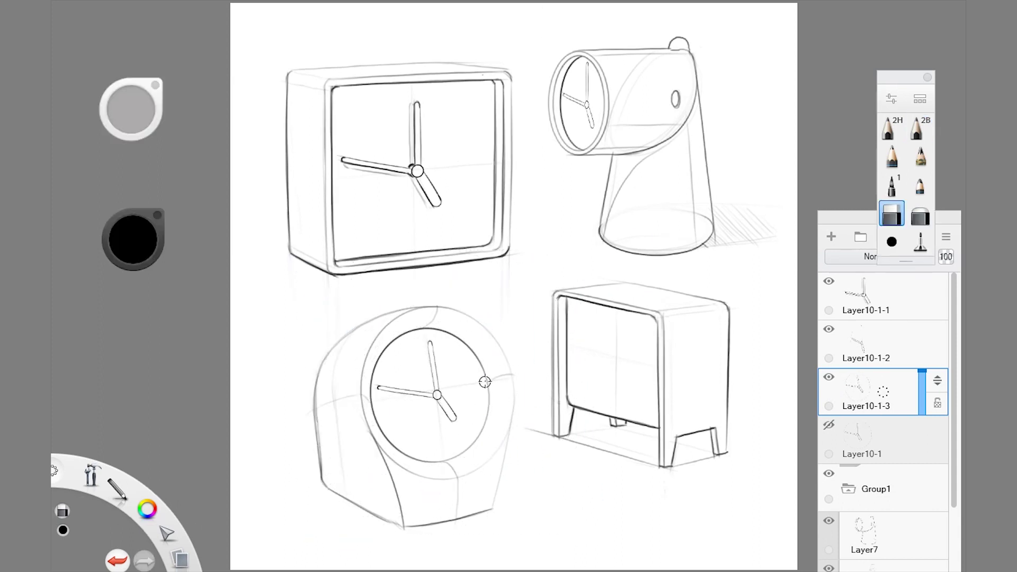
Shift the clock hands slightly up on the round dial and add thickness strokes along their edges.
key("ctrl+t")
left_click_drag(479, 387, 492, 345)
key("Return")
key("e")
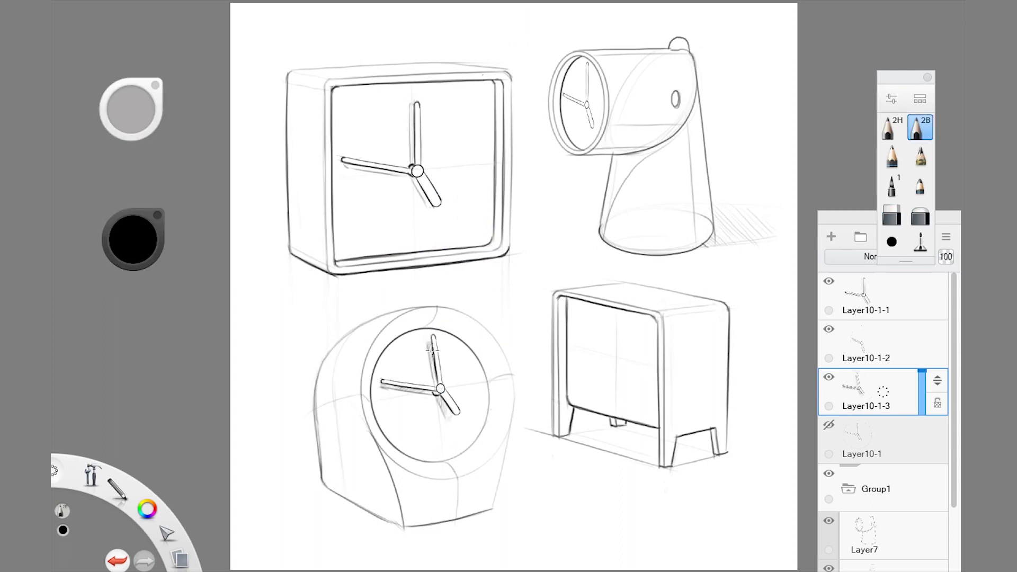
Duplicate the hidden clock hands, distort the copy to fit the legged clock's face, erase its guide circle and add thickness strokes.
key("ctrl+d")
left_click(879, 304)
key("ctrl+t")
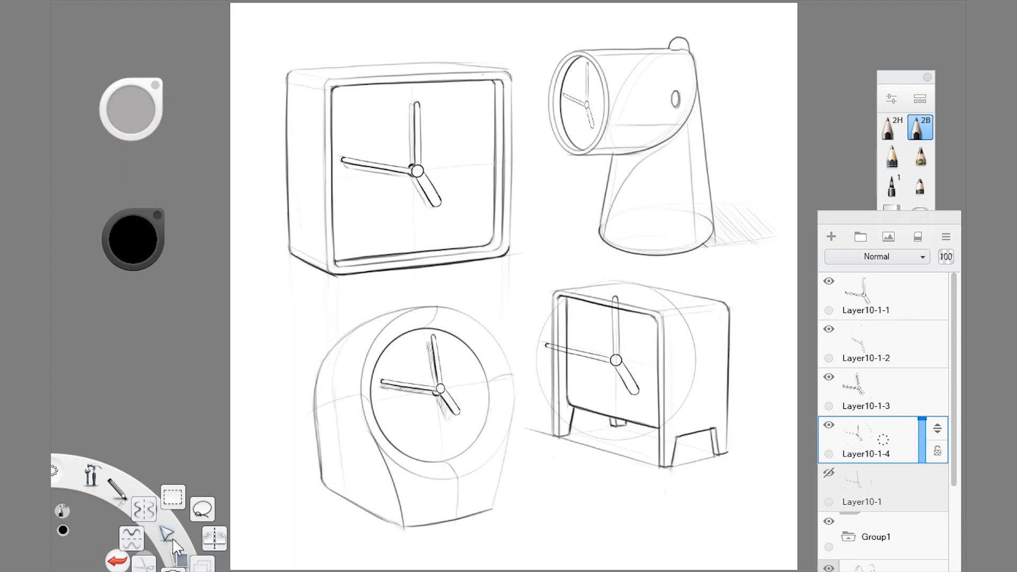
key("ctrl+t")
left_click_drag(688, 291, 694, 302)
left_click_drag(561, 444, 565, 430)
left_click_drag(693, 464, 671, 438)
key("Return")
left_click(916, 132)
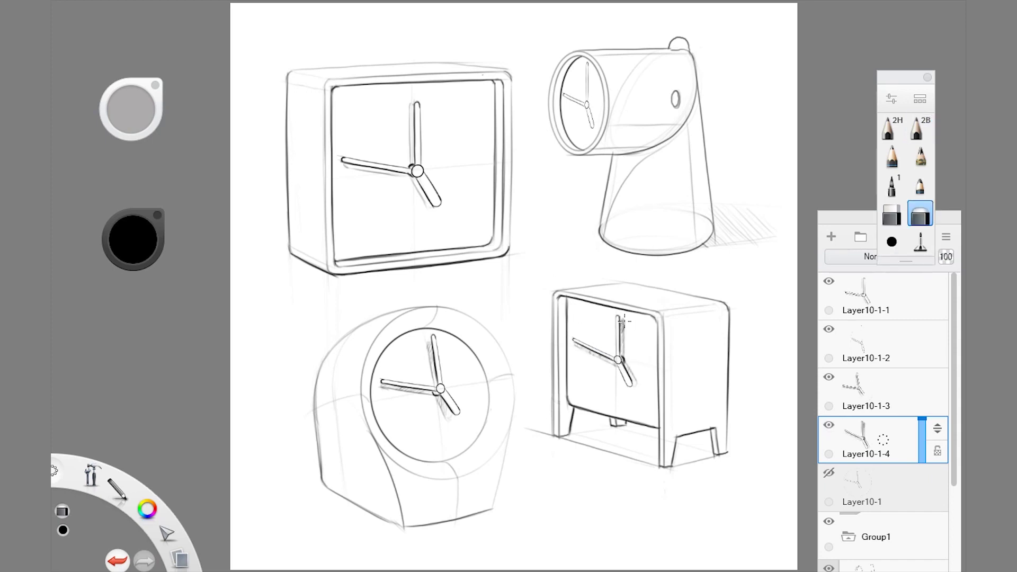
Hatch the shaded sides of the round-faced clock and the legged clock on a new layer below the outlines.
left_click(830, 236)
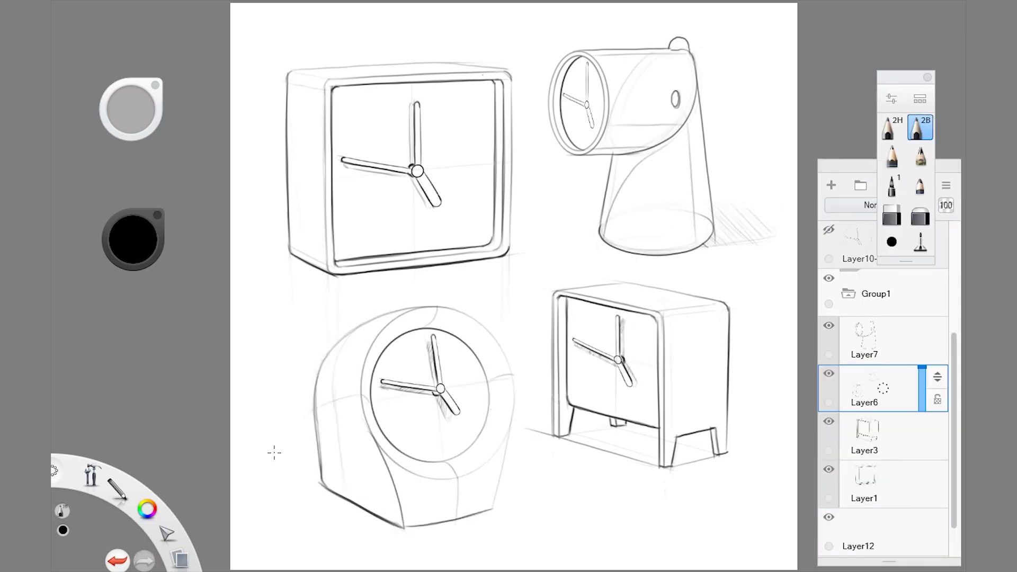
key("ctrl+shift+n")
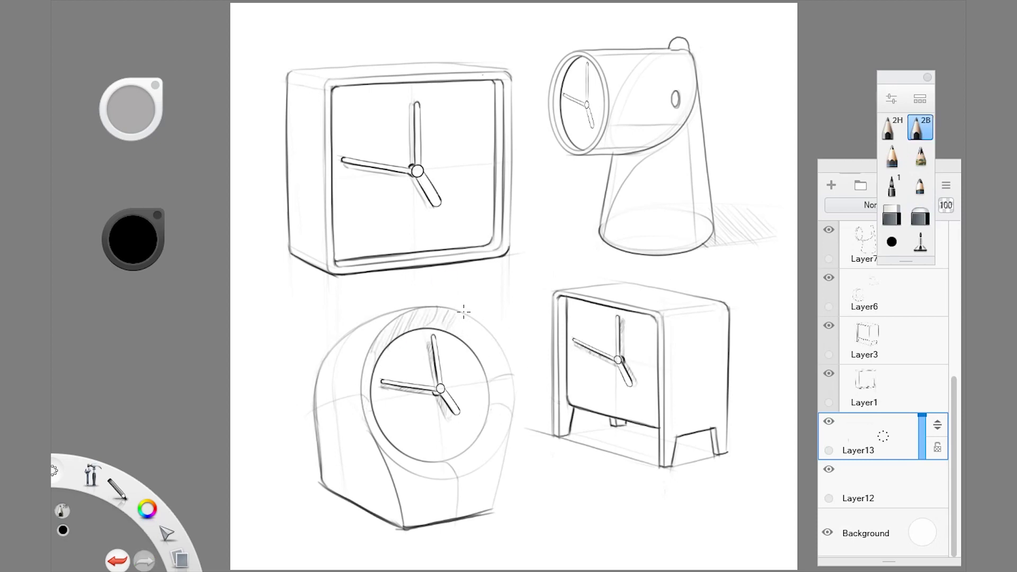
left_click_drag(349, 407, 370, 505)
mouse_move(662, 315)
left_mouse_down()
mouse_move(689, 389)
mouse_move(718, 427)
left_mouse_up()
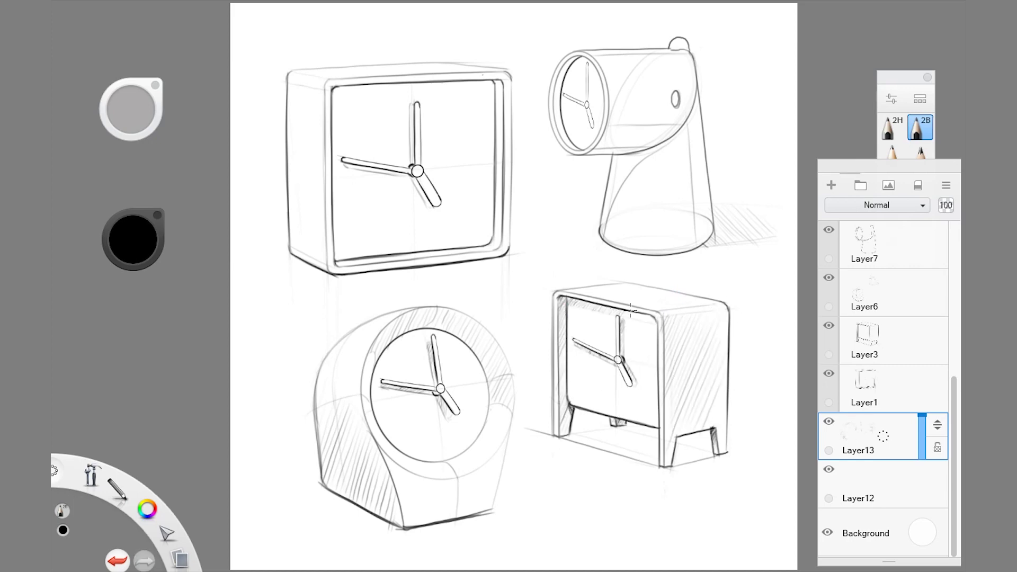
Hatch a floor shadow around the legged clock on Layer12, and clean up and darken the clock outlines.
left_click(869, 484)
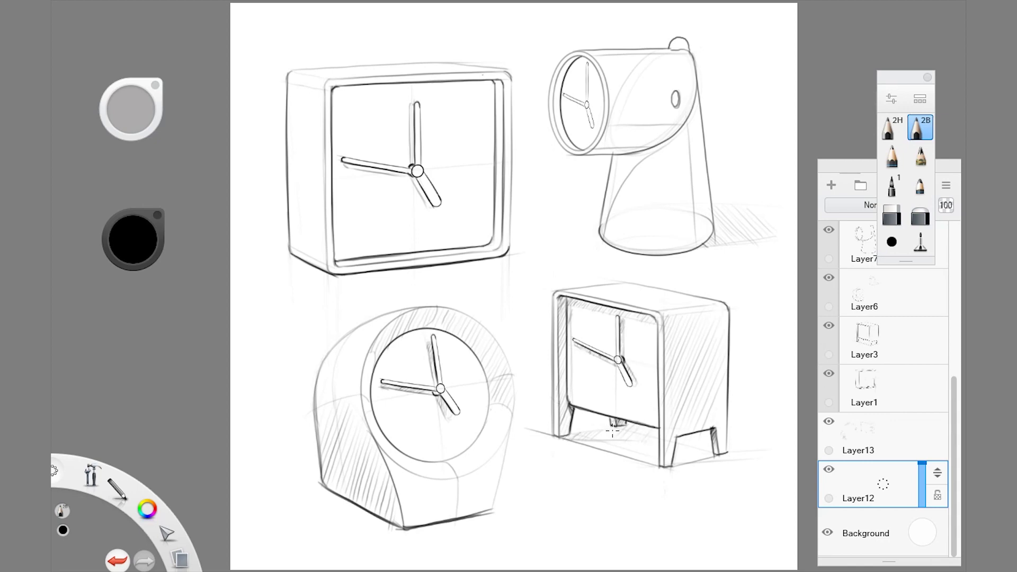
left_click(879, 349)
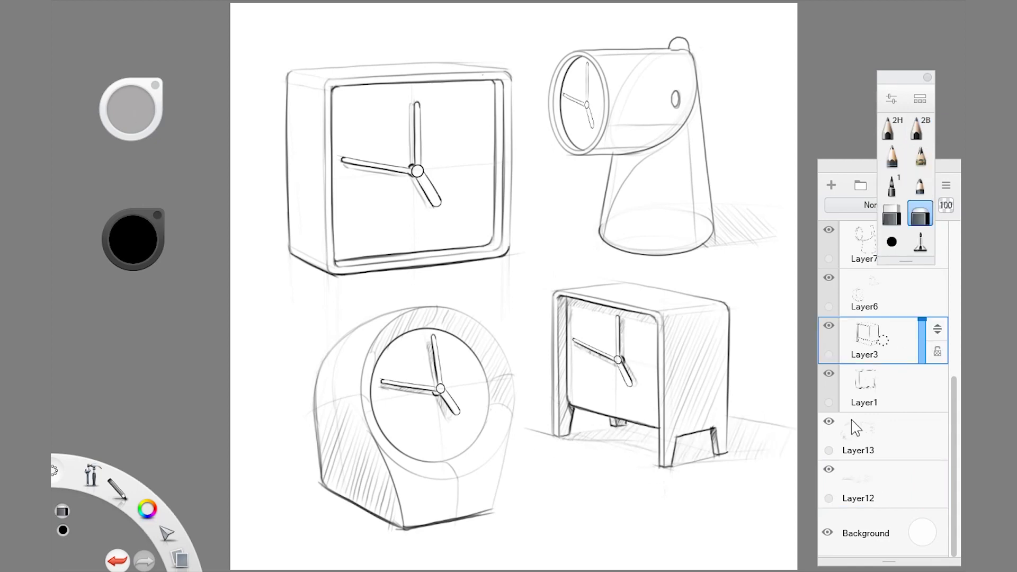
key("ctrl+v")
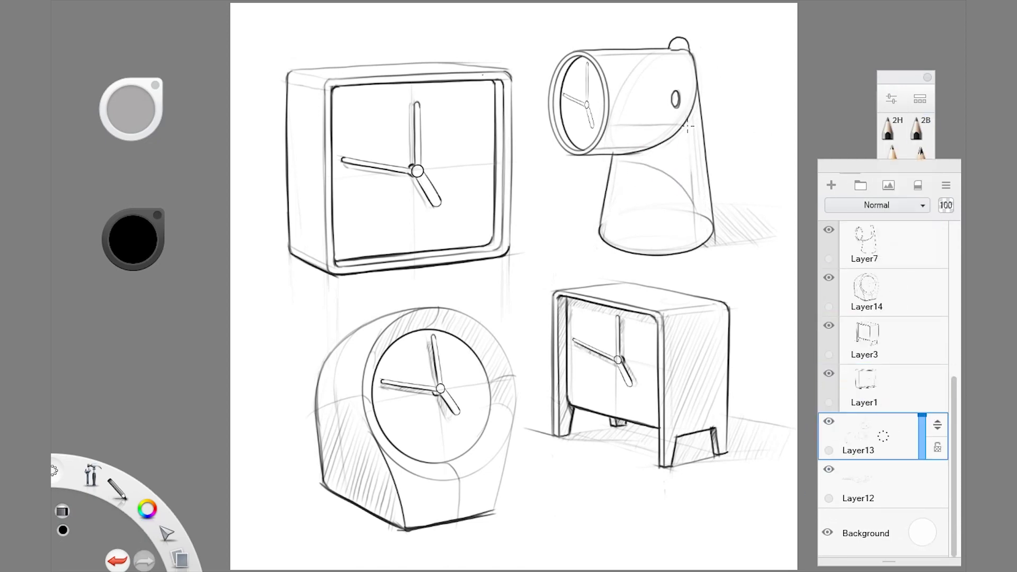
Hatch the cylinder head's underside and its stand, and add a hatched floor shadow beside the round-faced clock.
left_click_drag(683, 134, 666, 170)
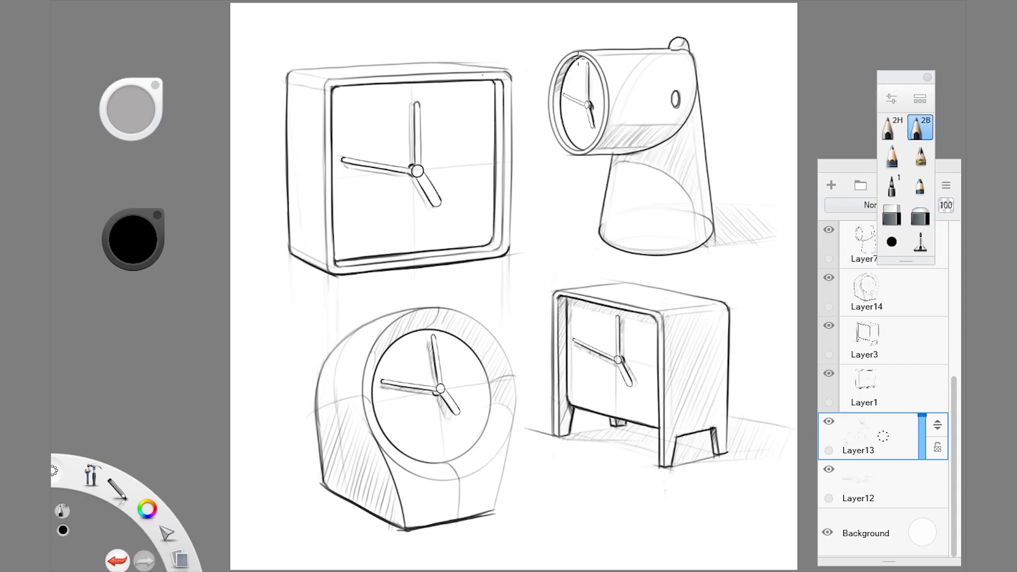
left_click(438, 485)
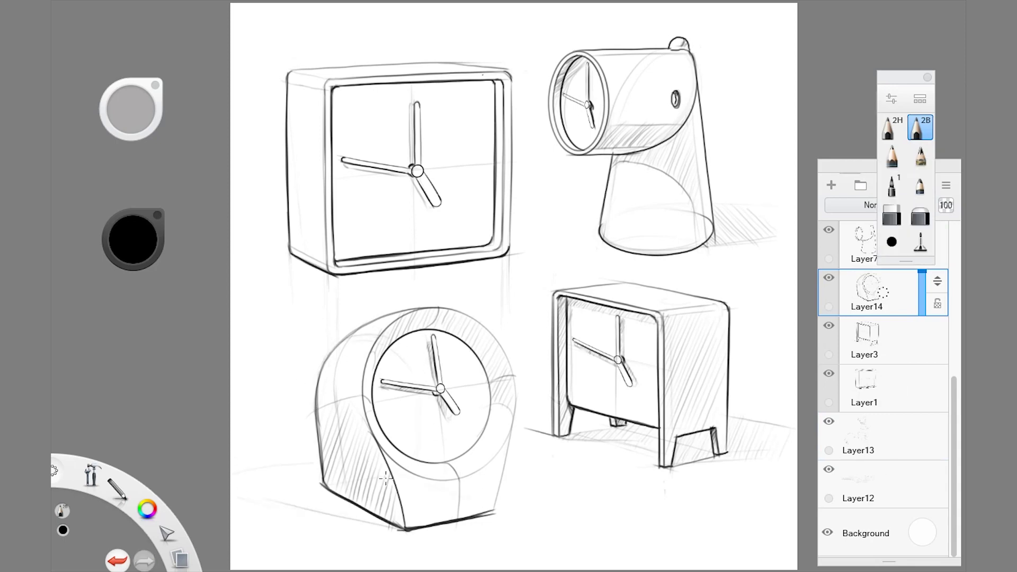
Airbrush a soft gray background behind the large box clock and paint its casing white on a separate layer.
mouse_move(477, 79)
left_mouse_down()
mouse_move(363, 147)
mouse_move(318, 238)
mouse_move(275, 79)
mouse_move(298, 233)
mouse_move(318, 254)
mouse_move(297, 71)
mouse_move(428, 69)
left_mouse_up()
key("ctrl+shift+n")
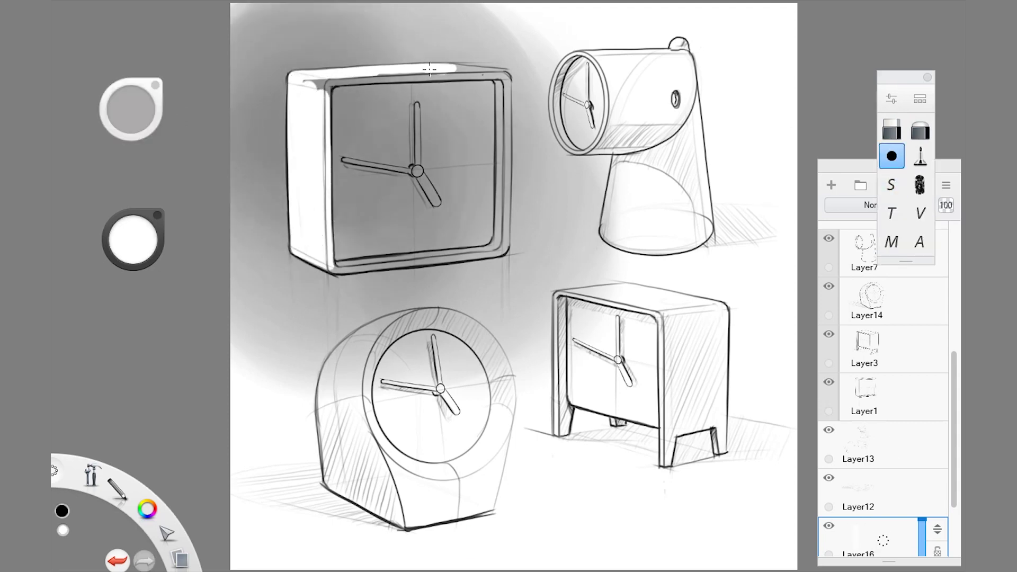
mouse_move(503, 74)
left_mouse_down()
mouse_move(341, 267)
mouse_move(500, 251)
mouse_move(491, 72)
left_mouse_up()
Paint the large box clock's face purple on a new layer beneath the white casing.
key("ctrl+shift+n")
key("c")
left_click(674, 351)
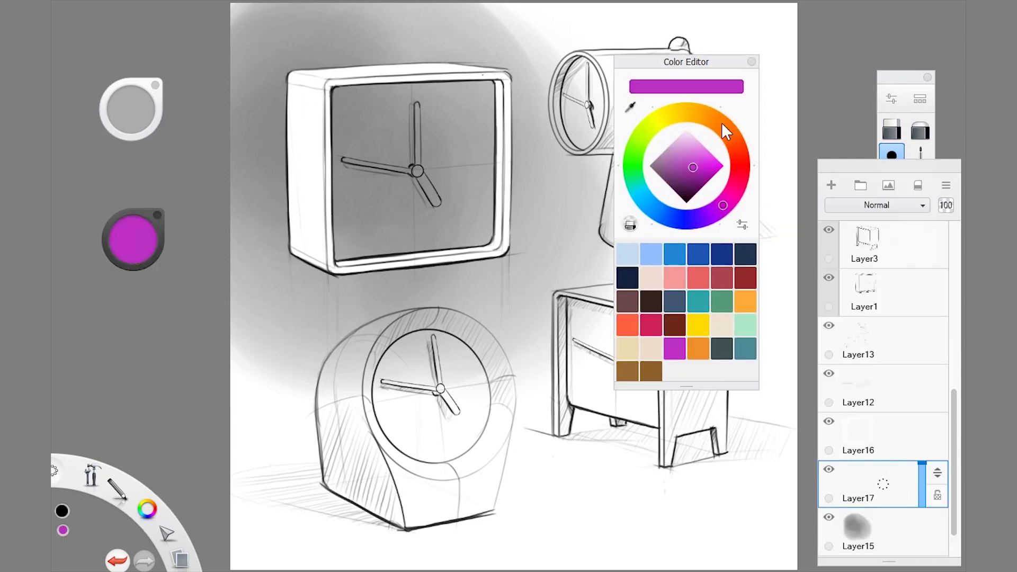
mouse_move(366, 123)
left_mouse_down()
mouse_move(423, 185)
mouse_move(450, 159)
left_mouse_up()
Paint the large box clock's hands yellow on a new layer above the purple face.
key("ctrl+shift+n")
left_click(133, 239)
left_click(115, 212)
left_click_drag(131, 109, 133, 110)
left_click_drag(416, 103, 417, 168)
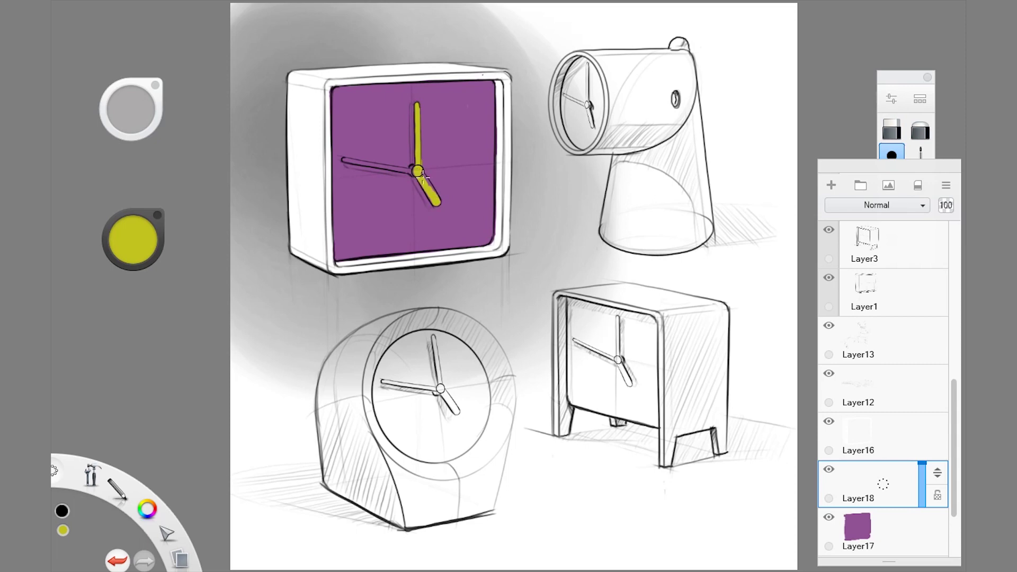
left_click_drag(131, 109, 133, 120)
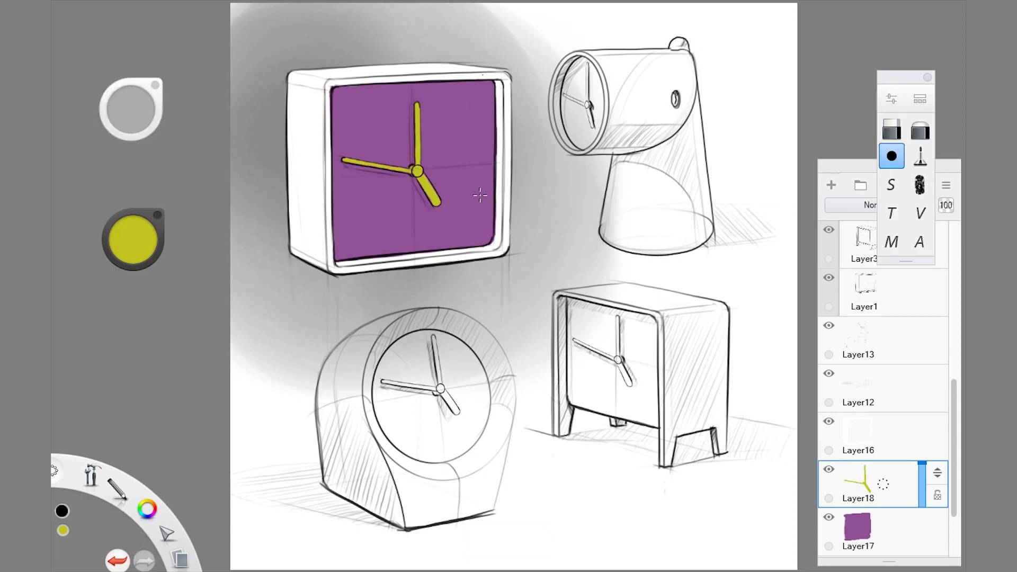
Lock the paint layers' transparency and shade the purple face softly with darker purple tones around the hands.
left_click(873, 529)
key("s")
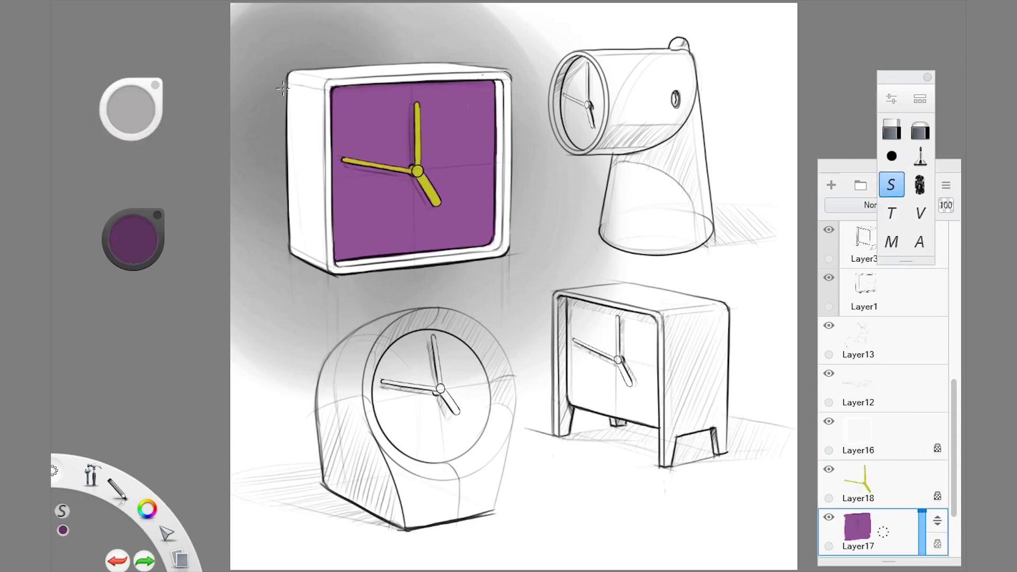
left_click_drag(131, 109, 129, 100)
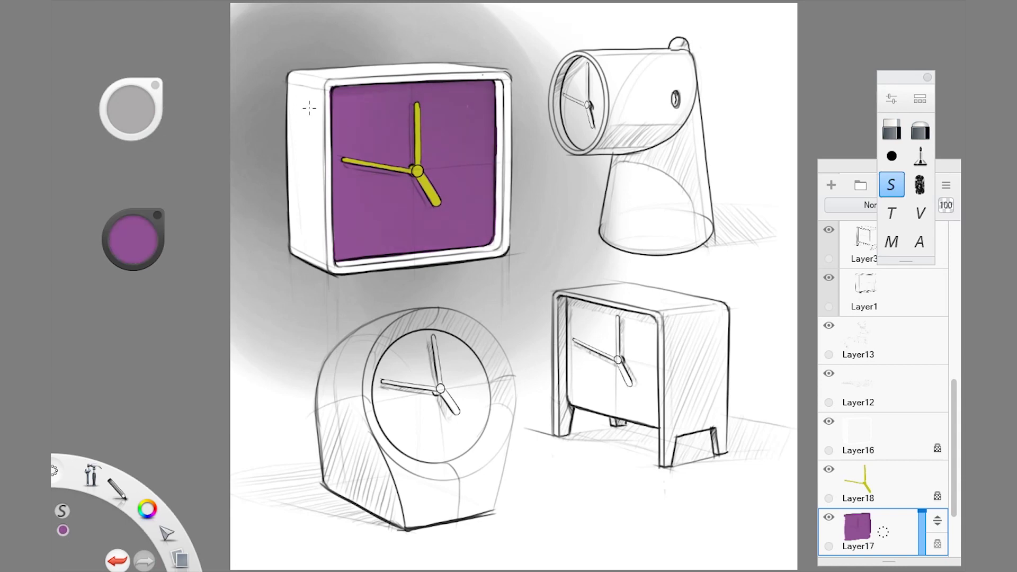
left_click(409, 137, "alt")
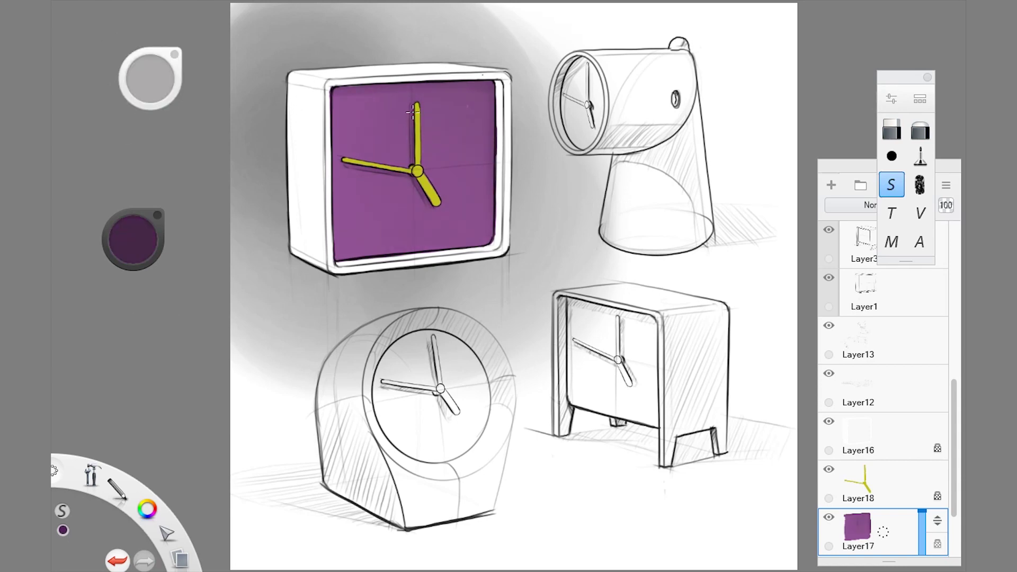
Shade the white casing's side panel and inner rim with soft gray gradients on Layer16.
left_click(858, 440)
left_click(500, 85, "alt")
mouse_move(500, 79)
left_mouse_down()
mouse_move(495, 246)
mouse_move(492, 229)
left_mouse_up()
left_click_drag(302, 90, 296, 178)
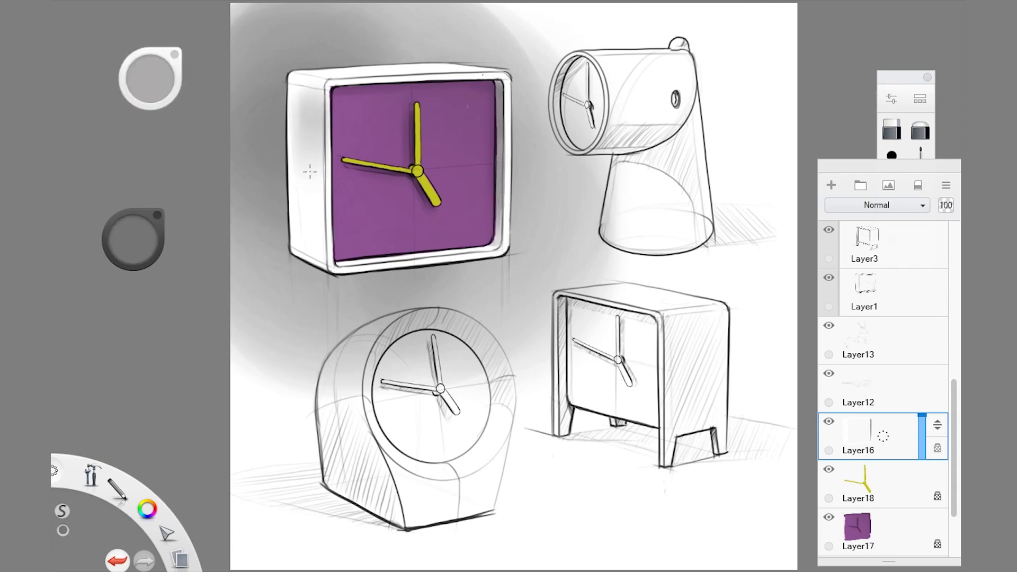
left_click_drag(309, 130, 296, 225)
left_click(300, 243, "alt")
left_click_drag(307, 106, 297, 259)
left_click_drag(304, 85, 296, 138)
left_click(302, 88, "alt")
left_click(413, 55, "alt")
mouse_move(313, 89)
left_mouse_down()
mouse_move(292, 130)
mouse_move(310, 151)
left_mouse_up()
Deepen the shading along the frame and edges of the purple face and lighten the face's lower area.
left_click(466, 130, "alt")
left_click_drag(493, 84, 500, 239)
left_click(509, 84, "alt")
left_click_drag(329, 80, 517, 165)
left_click(488, 228, "alt")
mouse_move(133, 238)
left_mouse_down()
mouse_move(136, 259)
mouse_move(134, 228)
left_mouse_up()
left_click_drag(360, 238, 439, 202)
Paint a soft dark floor shadow beneath the large box clock on a new layer below the face.
left_click(830, 185)
left_click_drag(133, 227, 138, 245)
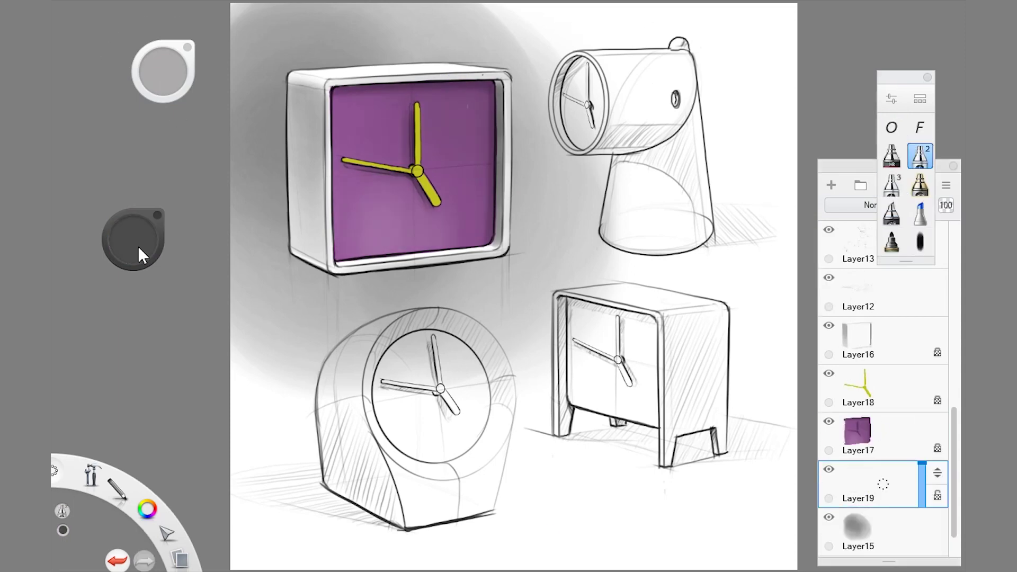
mouse_move(325, 278)
left_mouse_down()
mouse_move(463, 267)
mouse_move(260, 272)
left_mouse_up()
left_click_drag(159, 74, 125, 68)
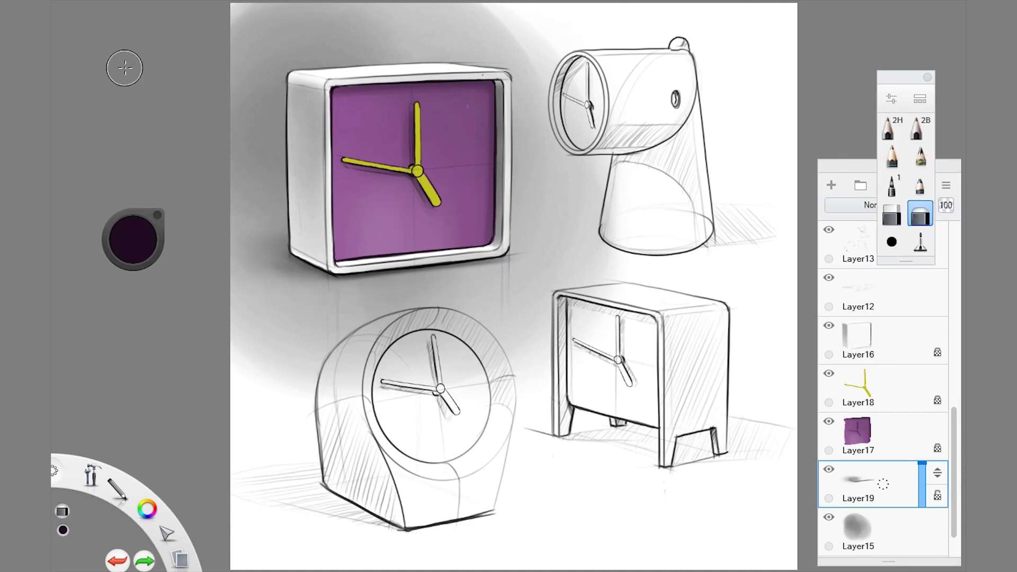
Shade the yellow hands and their center hub on Layer18 with darker sampled tones.
left_click(412, 164, "alt")
left_click(412, 169, "alt")
left_click_drag(119, 72, 120, 85)
left_click(419, 173, "alt")
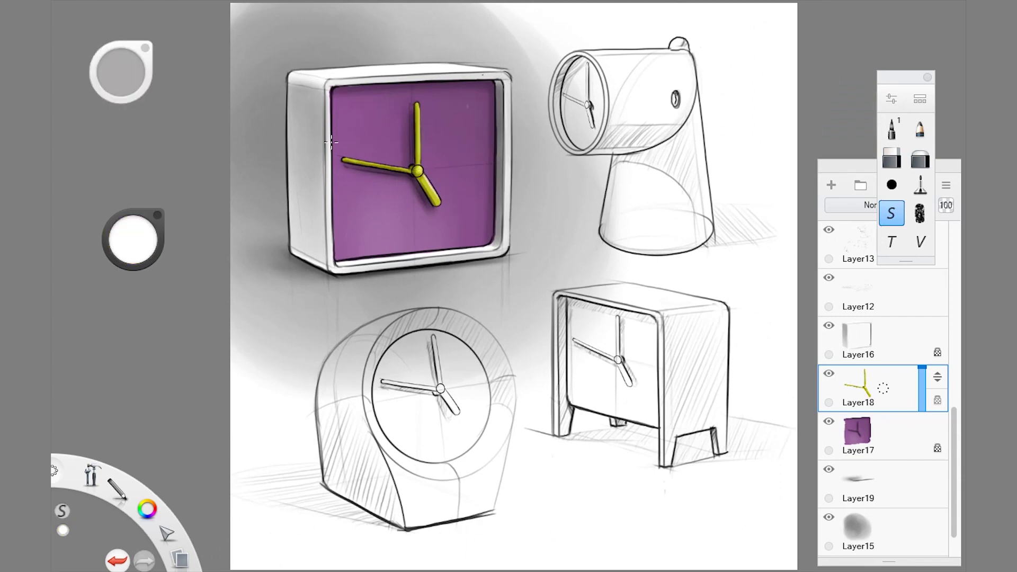
Add white highlights along the box frame's edges on a new layer and make the purple face more vivid.
key("ctrl+z")
key("ctrl+shift+n")
left_click_drag(500, 83, 335, 80)
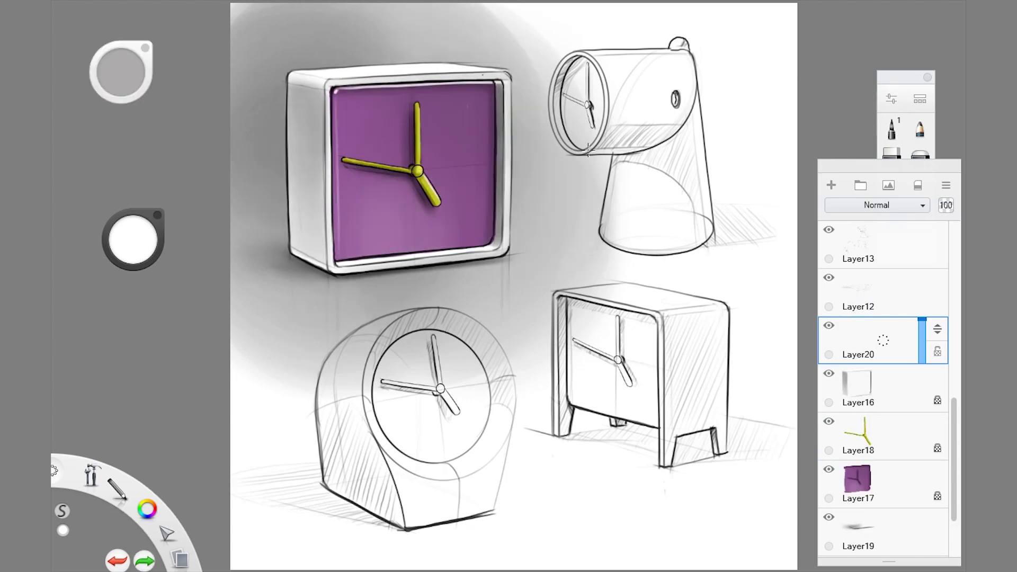
left_click_drag(133, 239, 135, 240)
left_click_drag(125, 72, 126, 73)
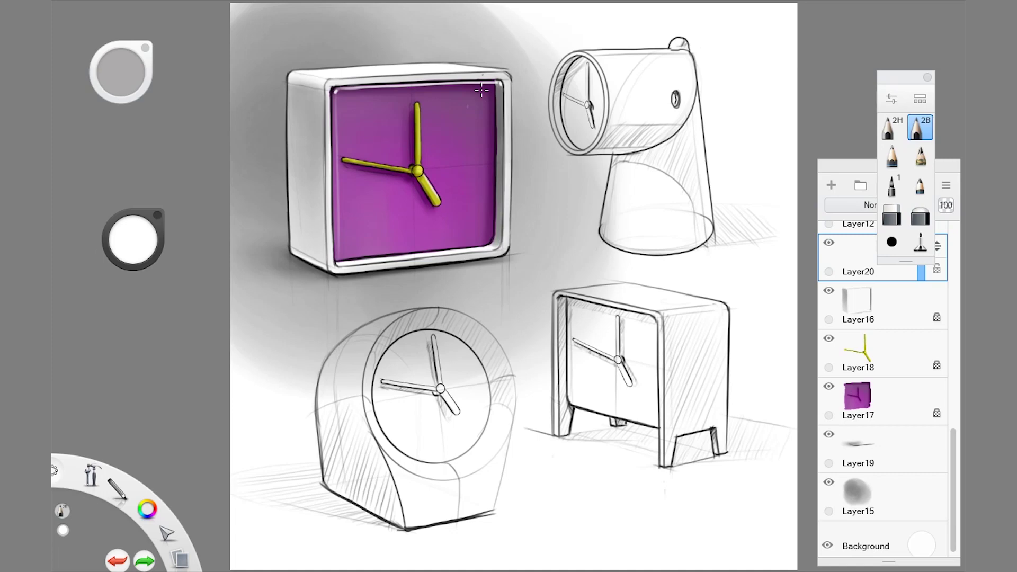
Refine the clock hands on Layer18 with olive shading and bright yellow highlights.
left_click(835, 358)
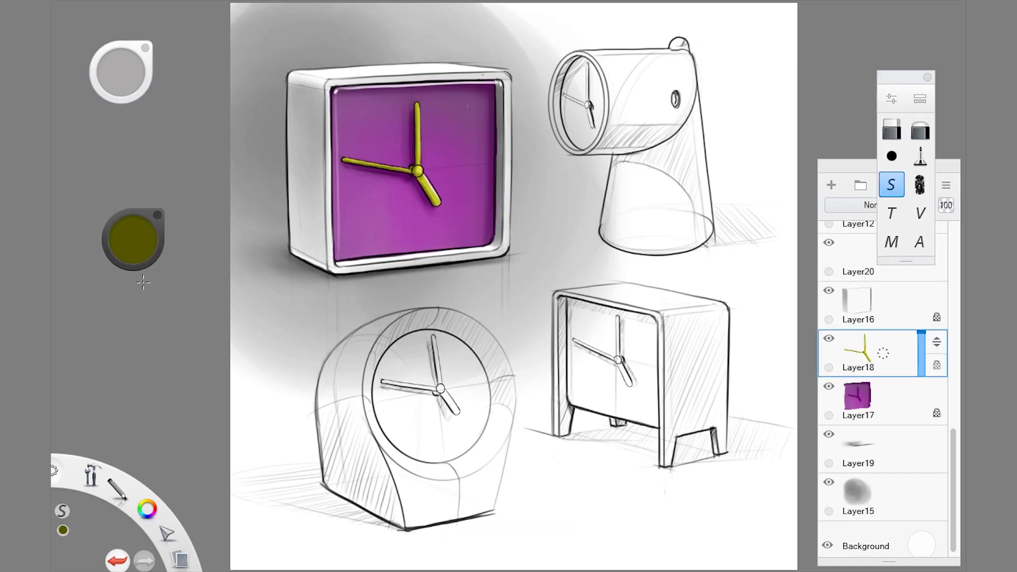
left_click(414, 172, "alt")
left_click(419, 173)
left_click_drag(417, 166, 417, 109)
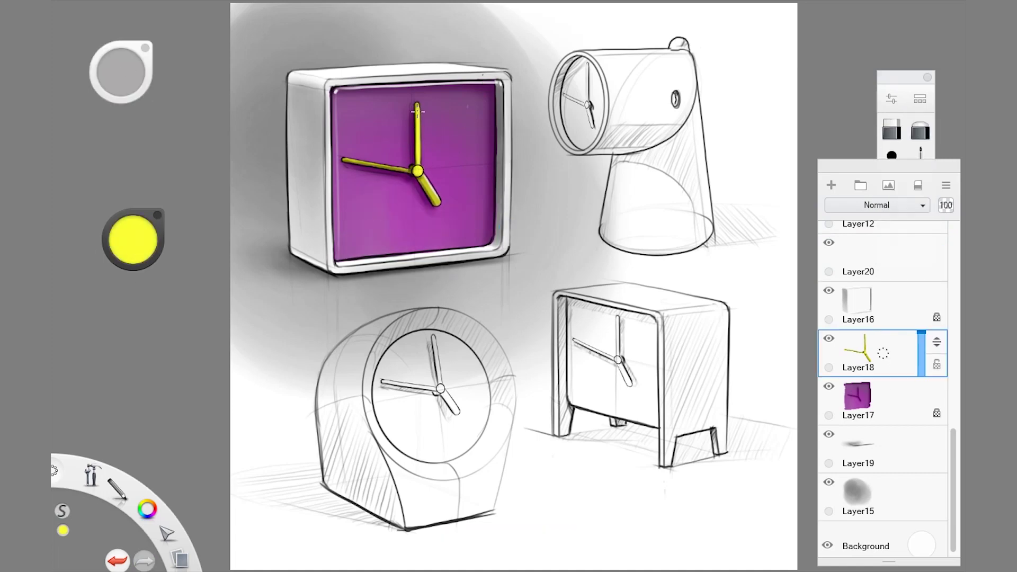
left_click_drag(133, 238, 130, 228)
left_click(415, 157, "alt")
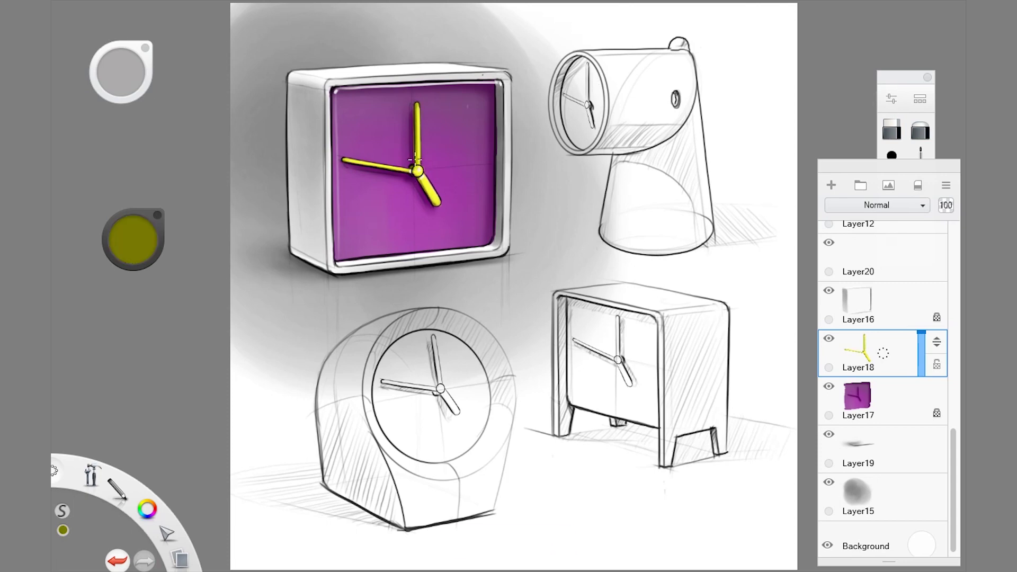
left_click(401, 177, "alt")
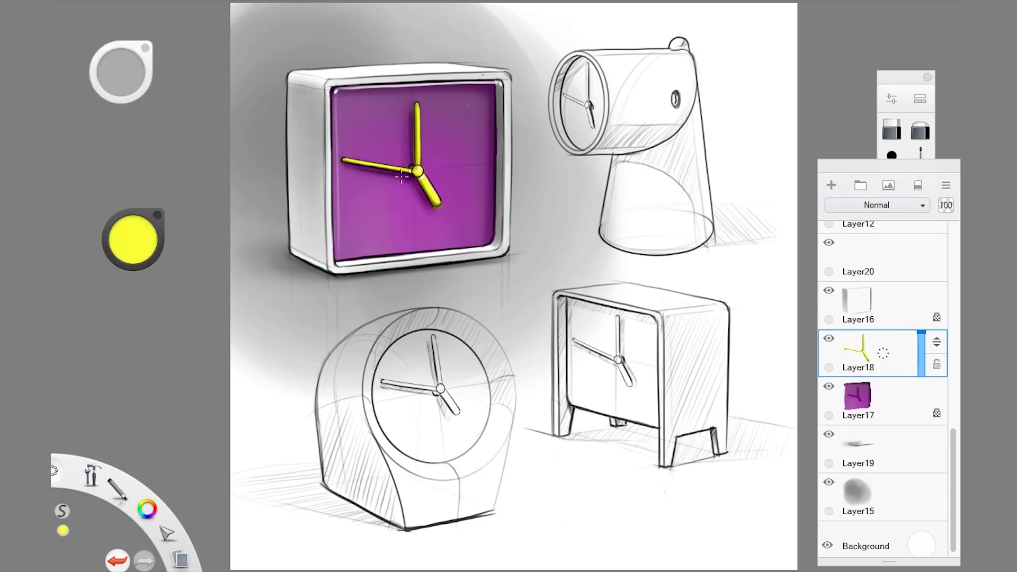
Refine the gray shading on the white casing and the dark purple shadows on the clock face.
left_click(869, 305)
left_click(892, 184)
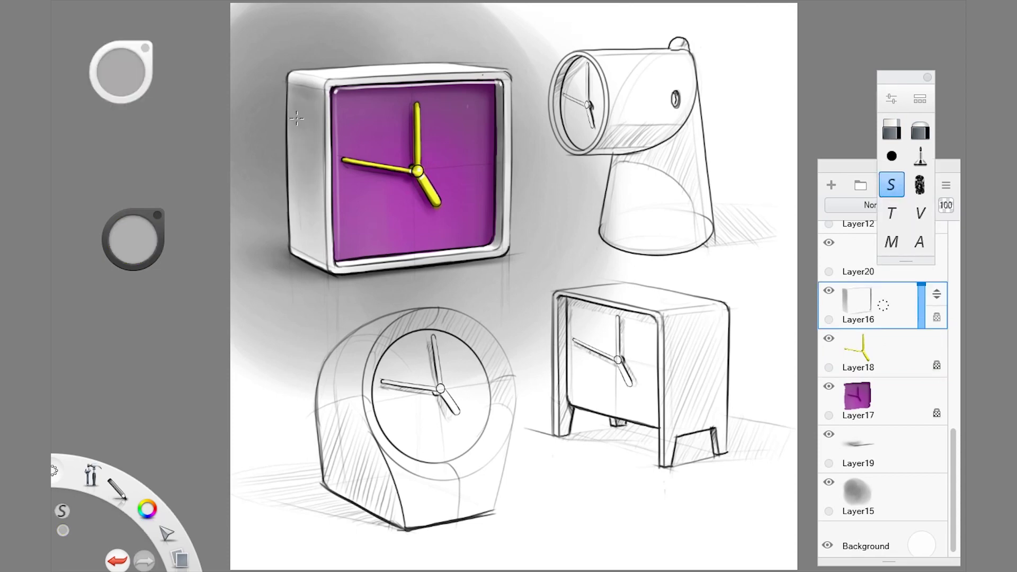
left_click(392, 157, "alt")
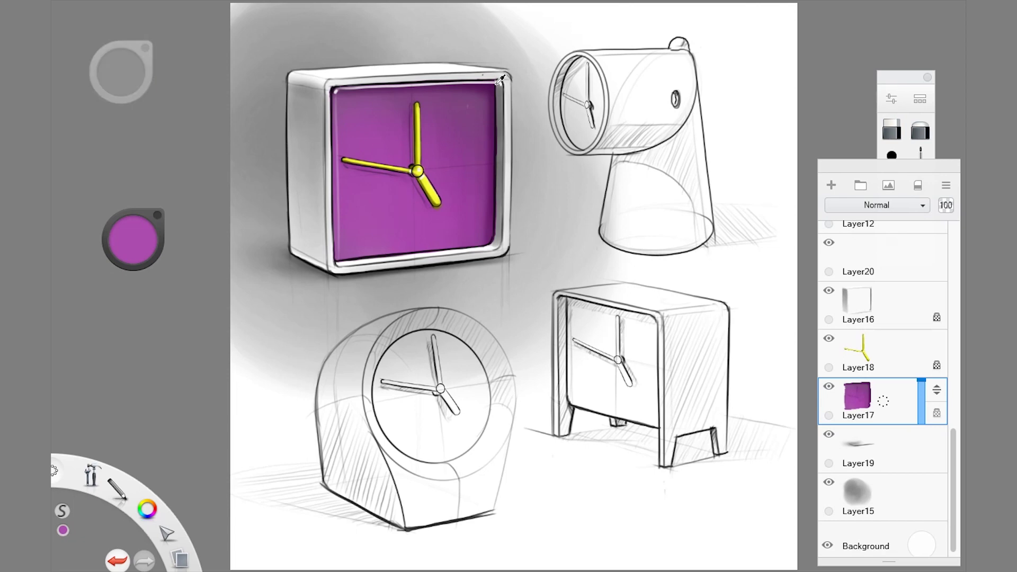
left_click(352, 148, "alt")
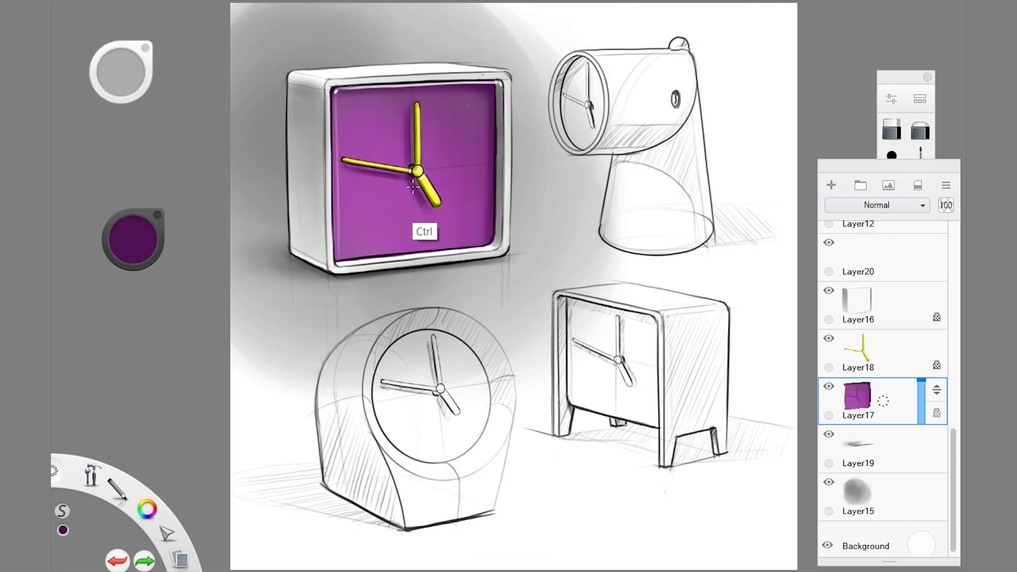
left_click(432, 137, "alt")
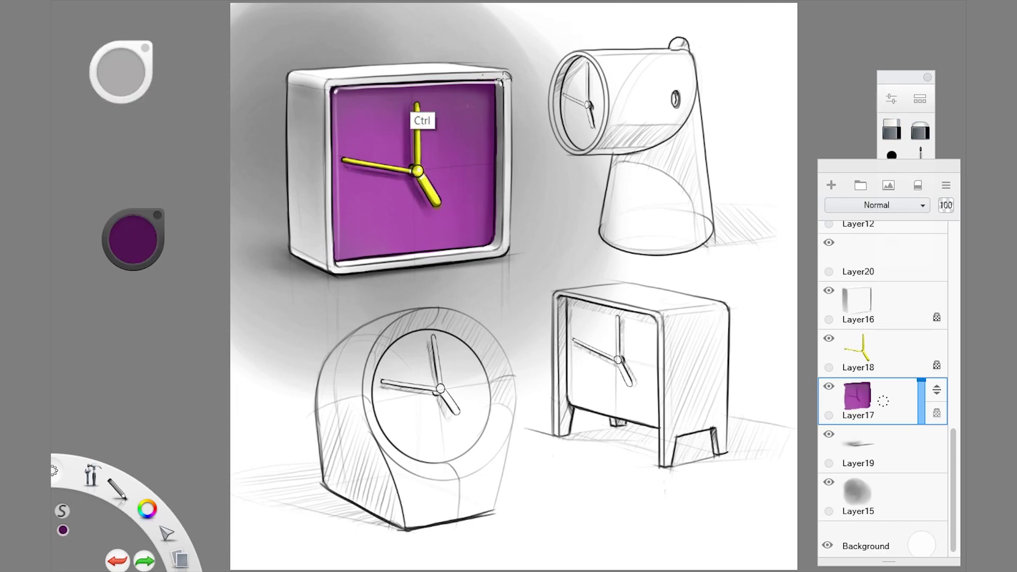
Draw white hour marks around the purple face on a new layer at 52 opacity and touch up the hands' hub.
left_click(437, 142, "alt")
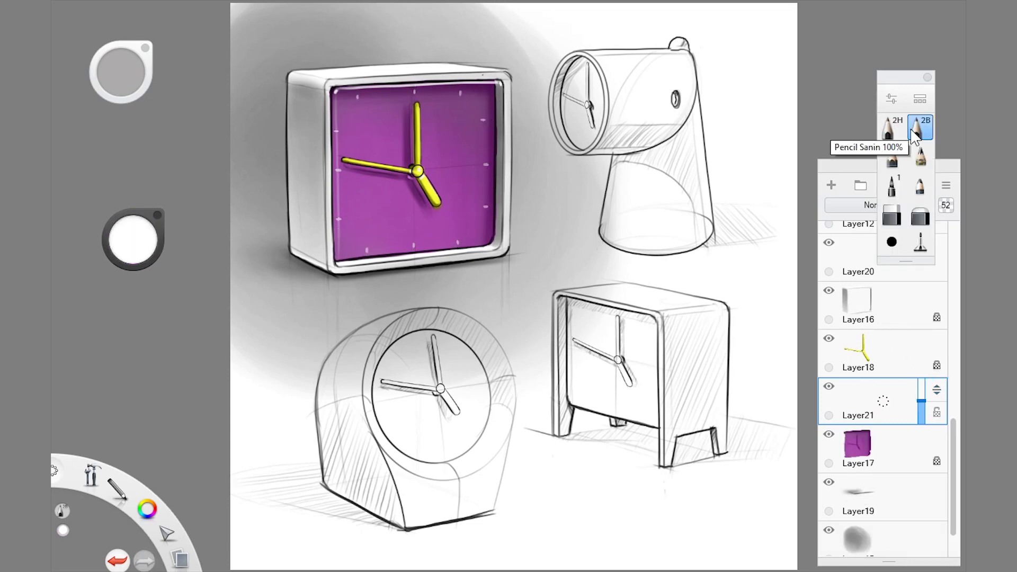
left_click(869, 352)
left_click(434, 167, "alt")
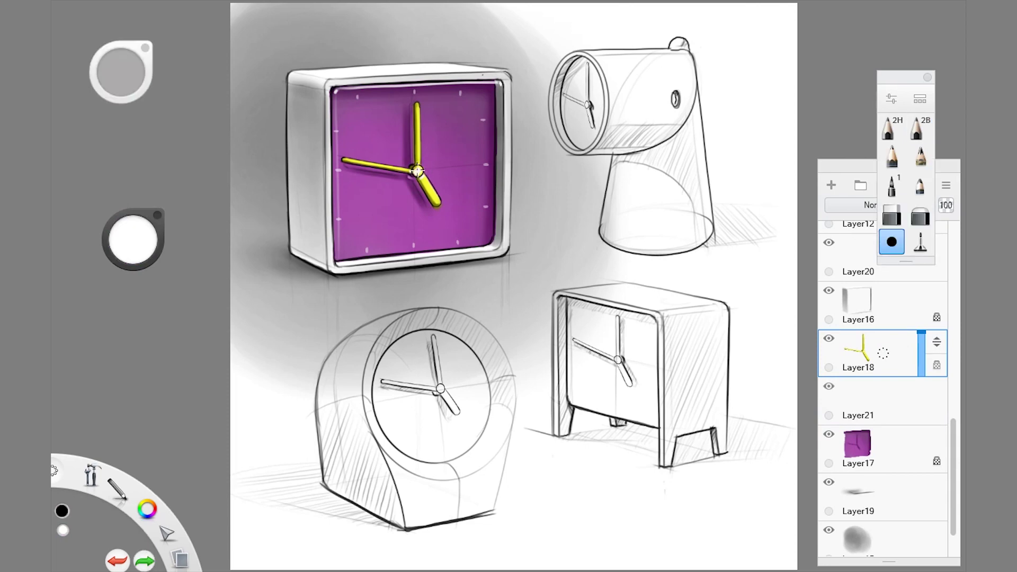
Paint faint white and purple floor reflections below the large box clock on a new layer and reduce their strength.
left_click(831, 185)
left_click(891, 213)
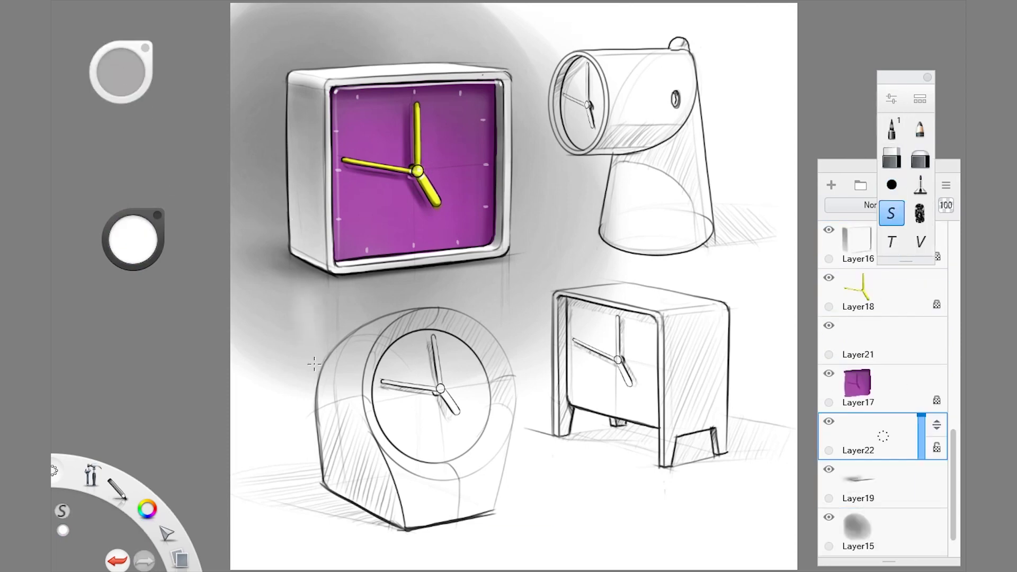
left_click_drag(344, 297, 477, 317)
key("ctrl+z")
left_click(371, 212, "alt")
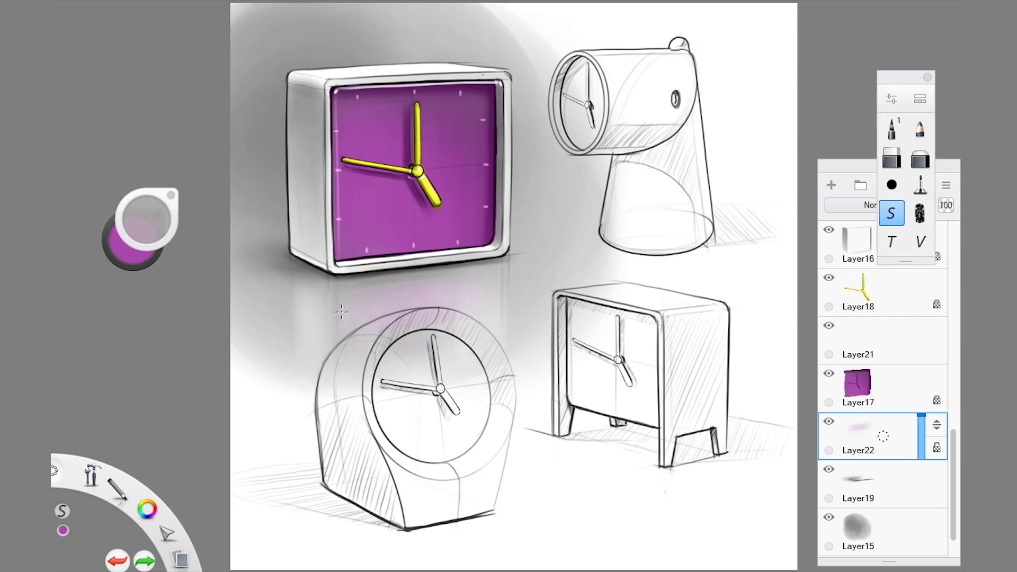
left_click_drag(366, 307, 497, 308)
left_click_drag(297, 297, 321, 339)
key("ctrl+z")
left_click_drag(344, 307, 497, 310)
mouse_move(923, 415)
left_mouse_down()
mouse_move(931, 420)
mouse_move(957, 277)
mouse_move(954, 418)
left_mouse_up()
Duplicate the white casing layer, set the copy's blend mode to Multiply and lower its opacity to 20.
left_click(890, 334)
mouse_move(920, 342)
left_mouse_down()
mouse_move(919, 332)
mouse_move(914, 339)
left_mouse_up()
scroll(900, 387, "up", 2)
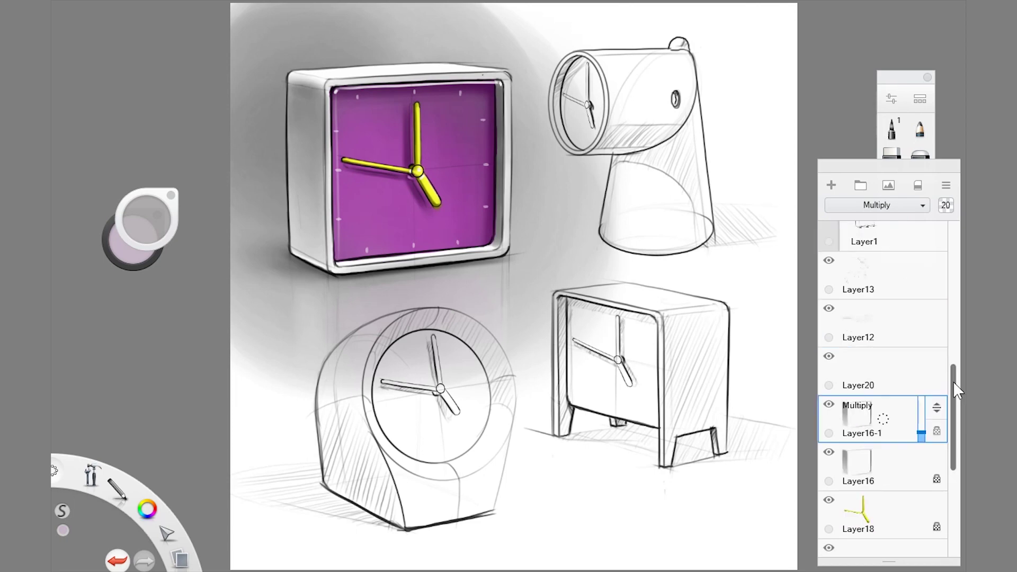